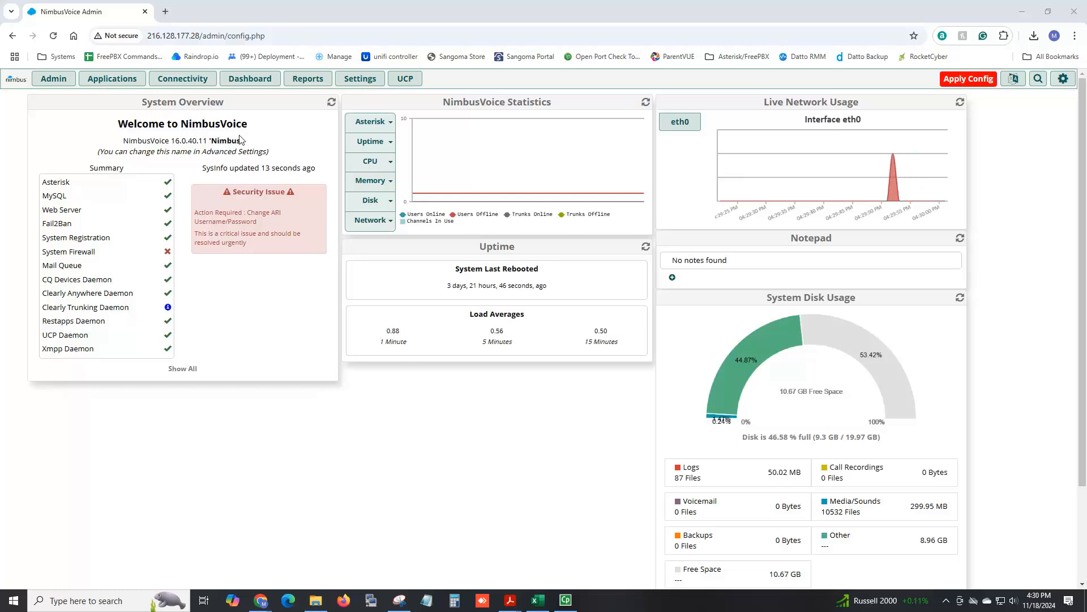
Open extension 101 for editing and set its Max Contacts to 5 in the advanced settings.
mouse_move(136, 82)
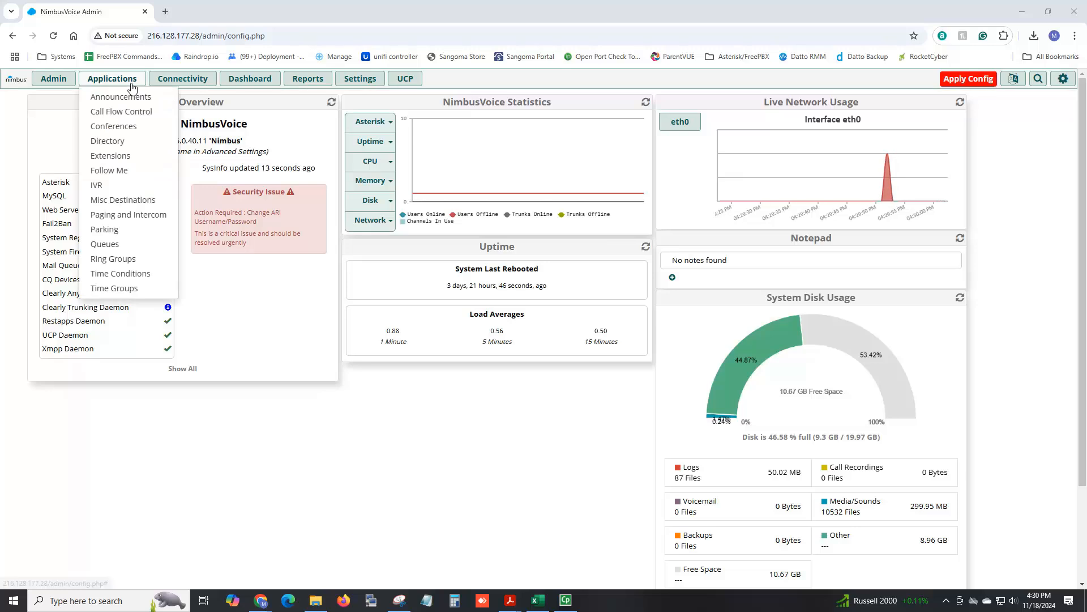
click(111, 157)
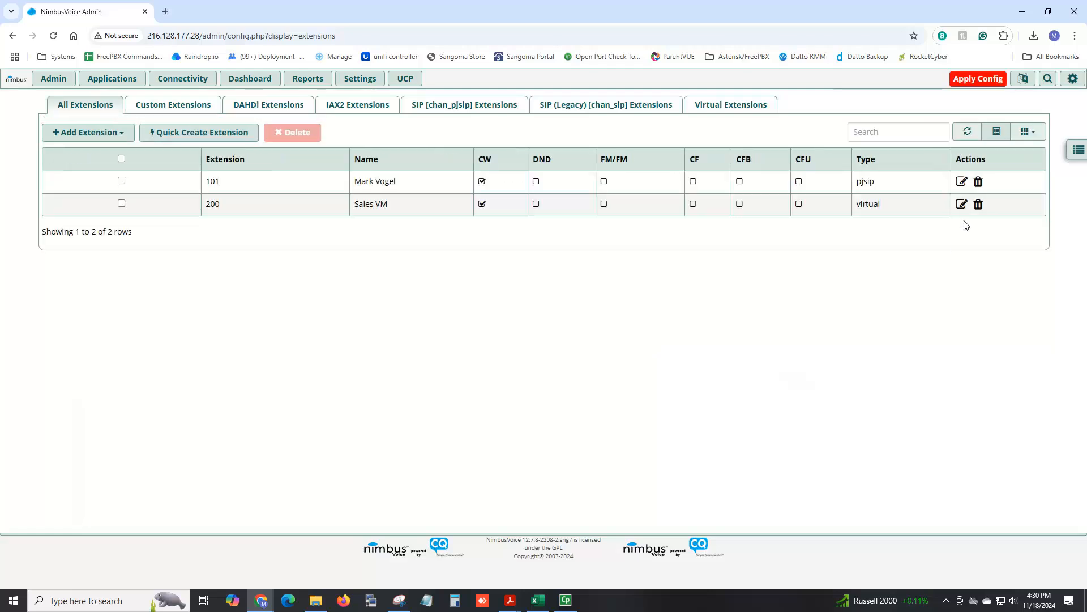
click(961, 182)
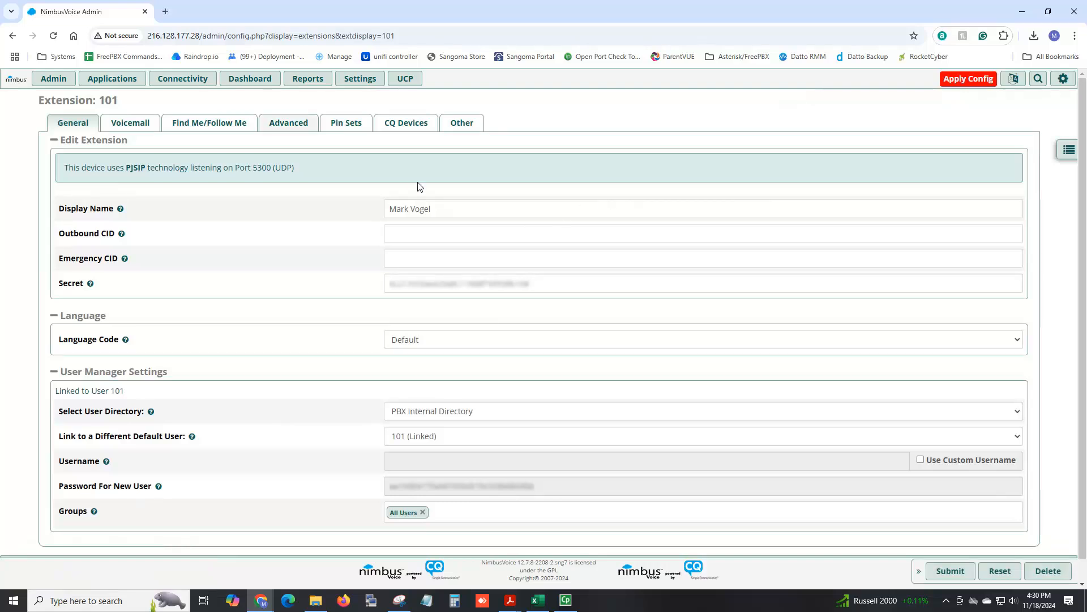
click(288, 129)
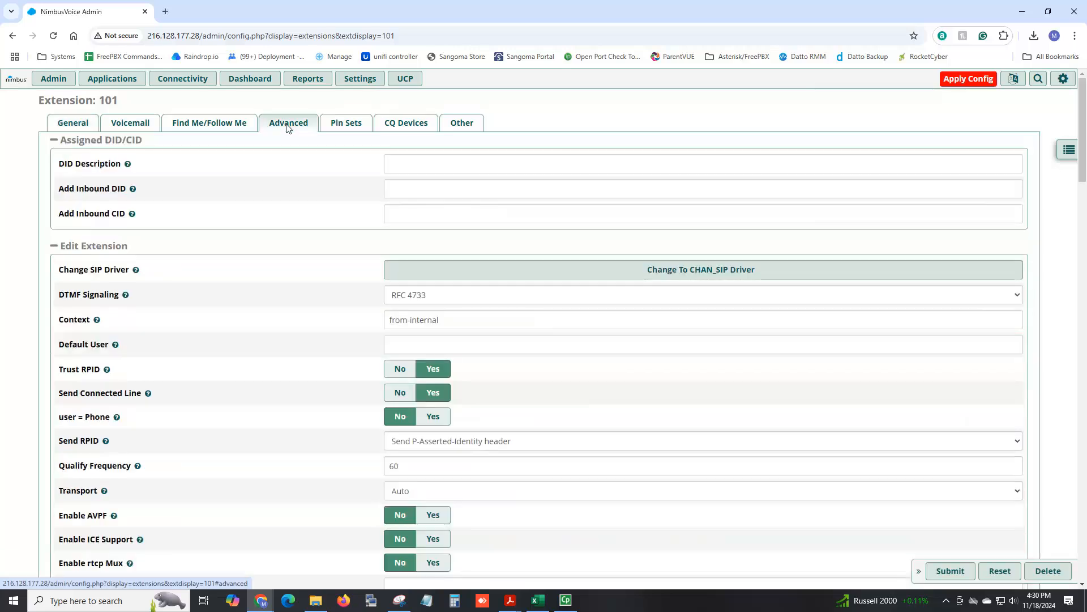
scroll(492, 270, down, 5)
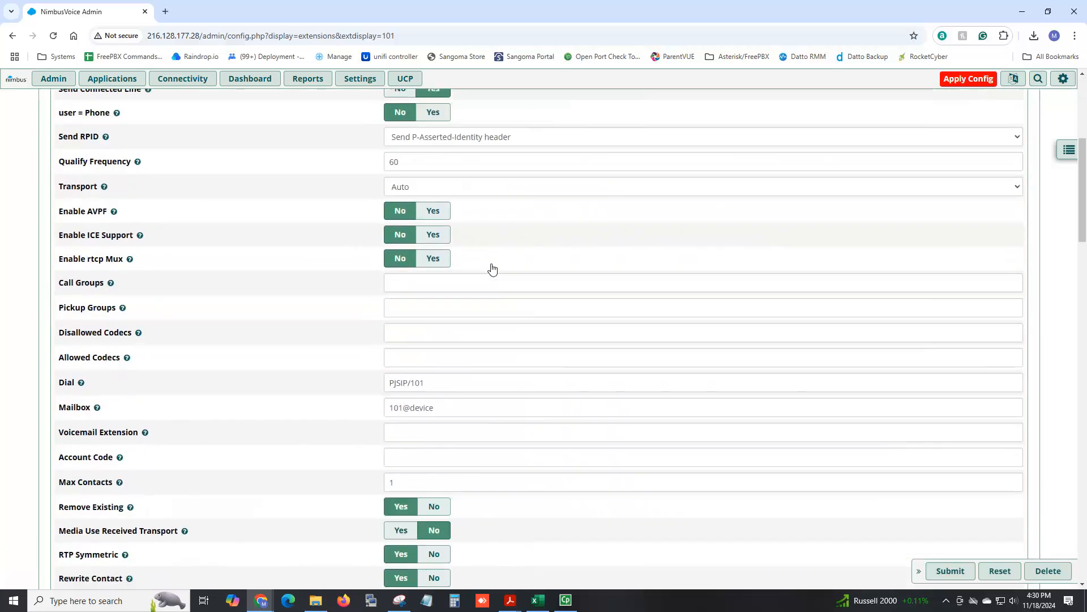
scroll(492, 269, down, 2)
mouse_move(109, 396)
drag(109, 396, 36, 385)
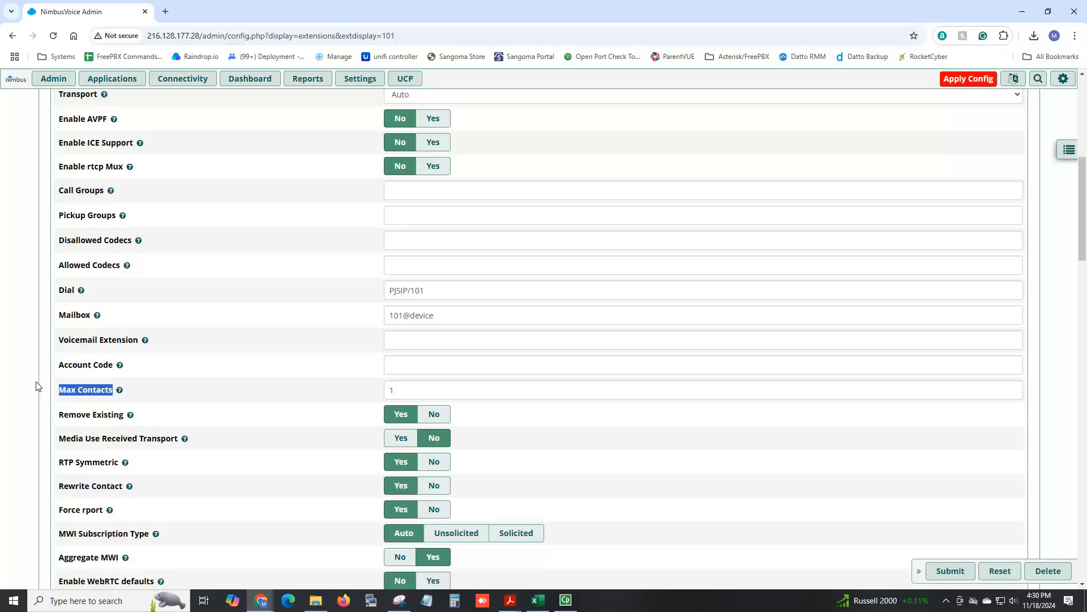
key(Tab)
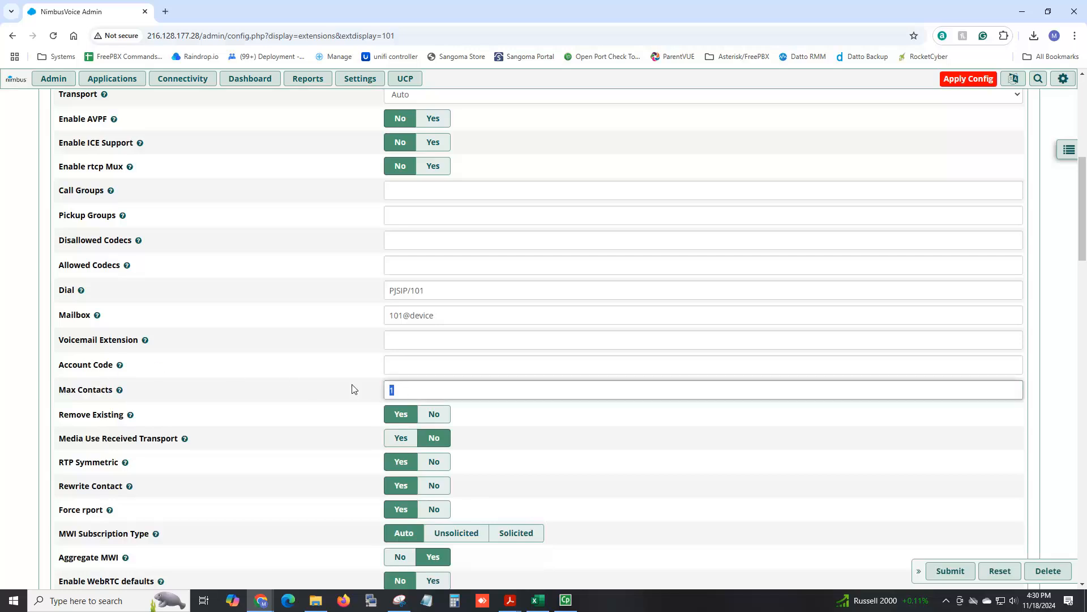
text(5)
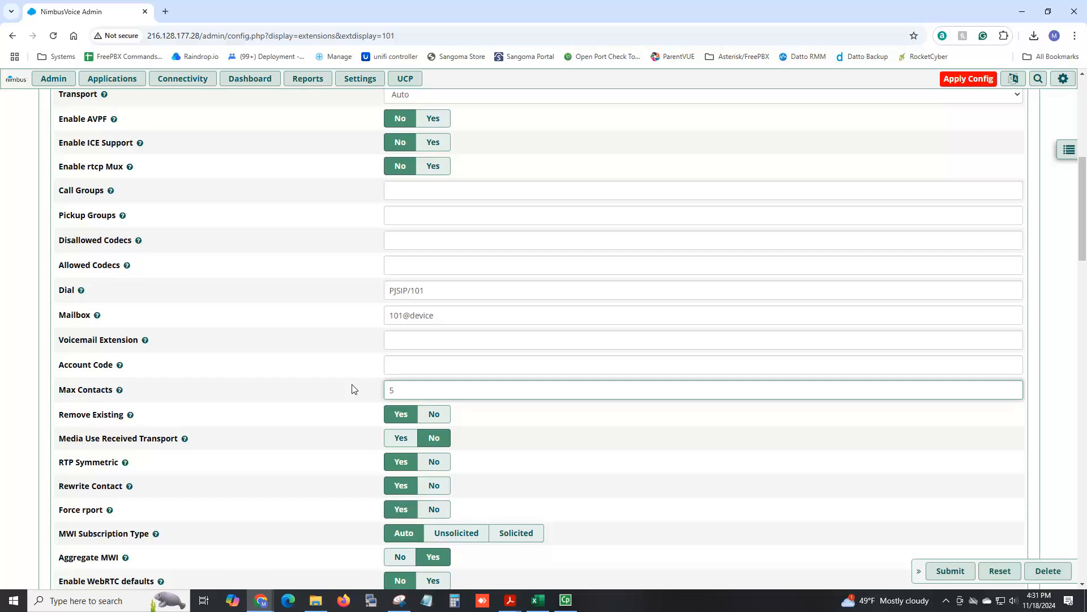
mouse_move(117, 390)
mouse_move(213, 89)
click(240, 82)
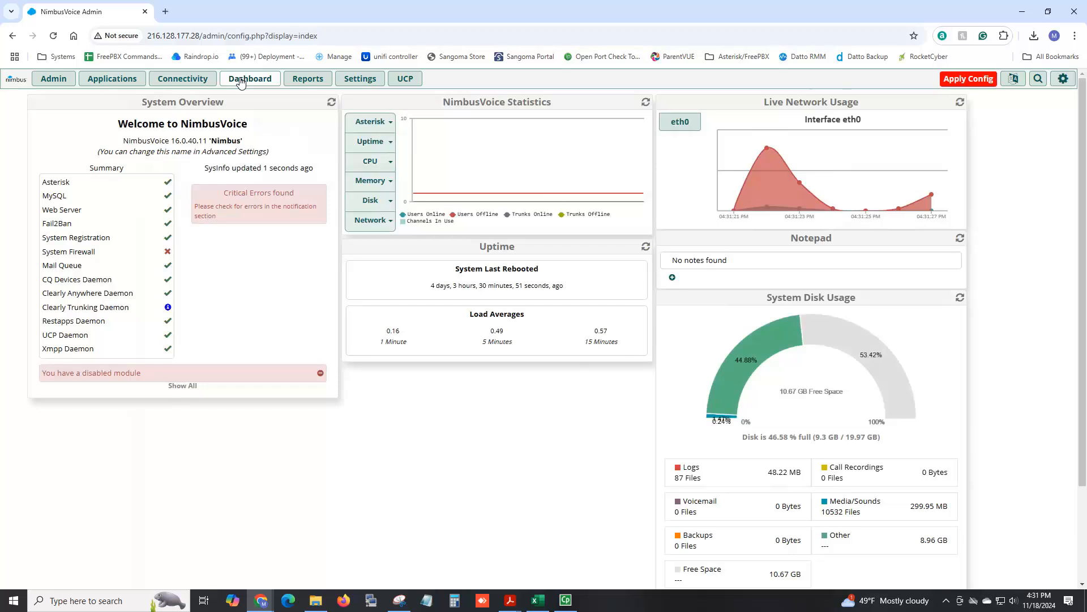
mouse_move(216, 83)
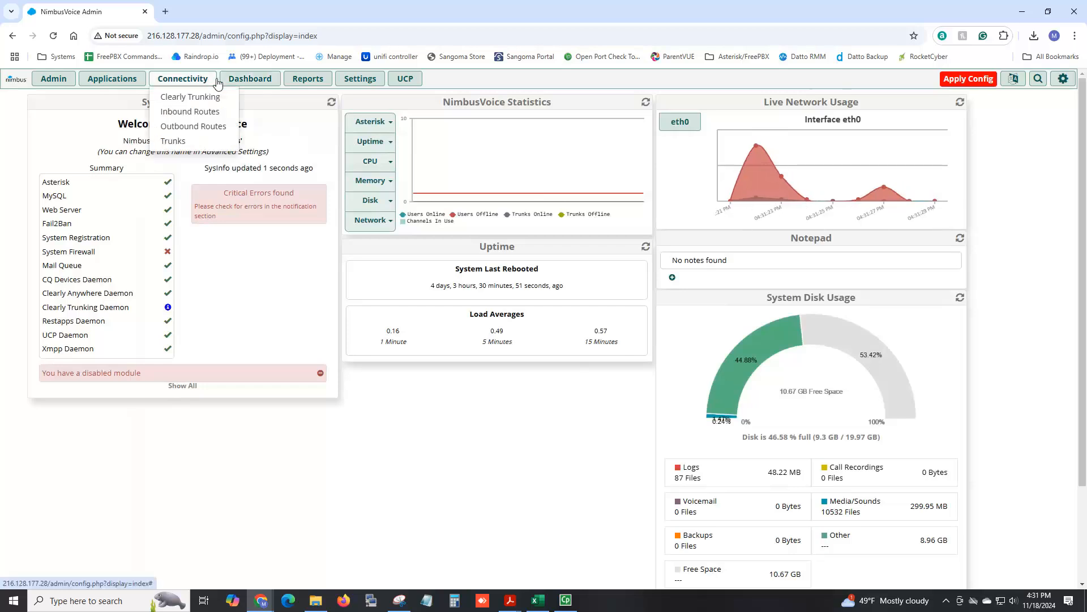
click(210, 144)
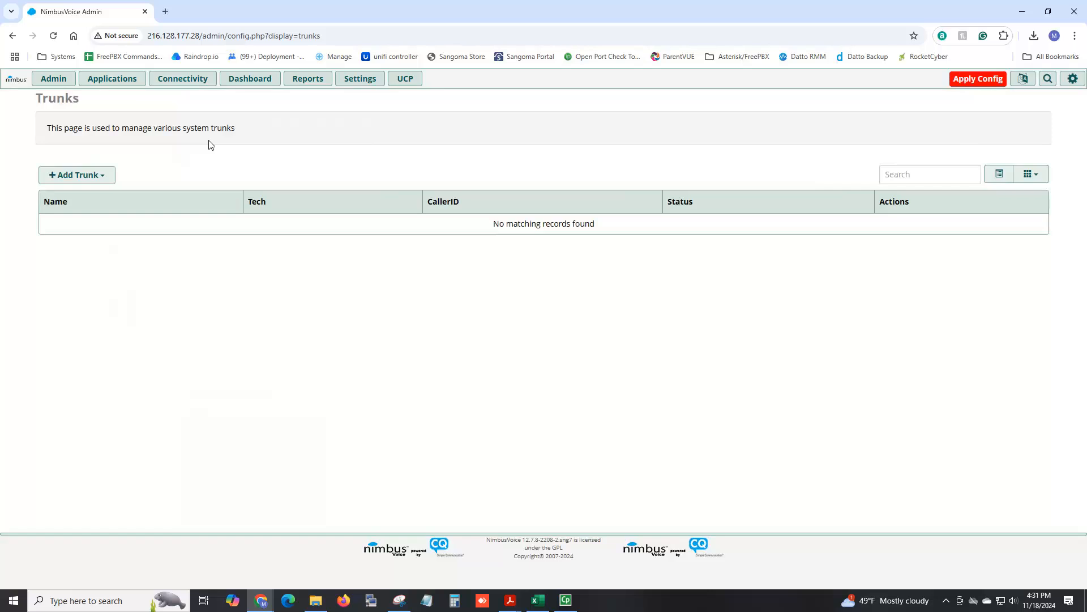
click(104, 178)
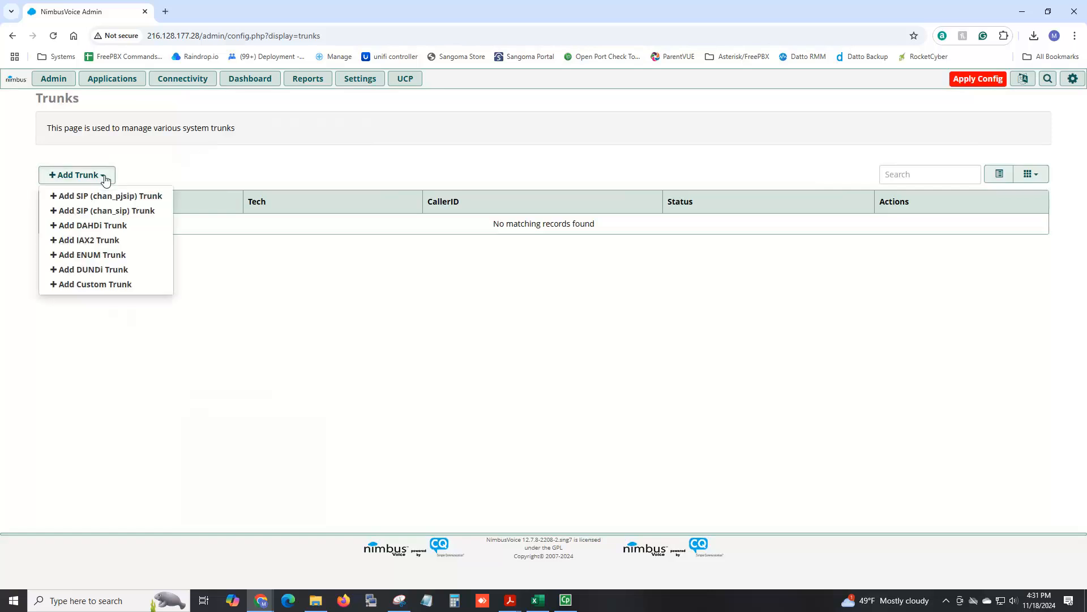
click(119, 211)
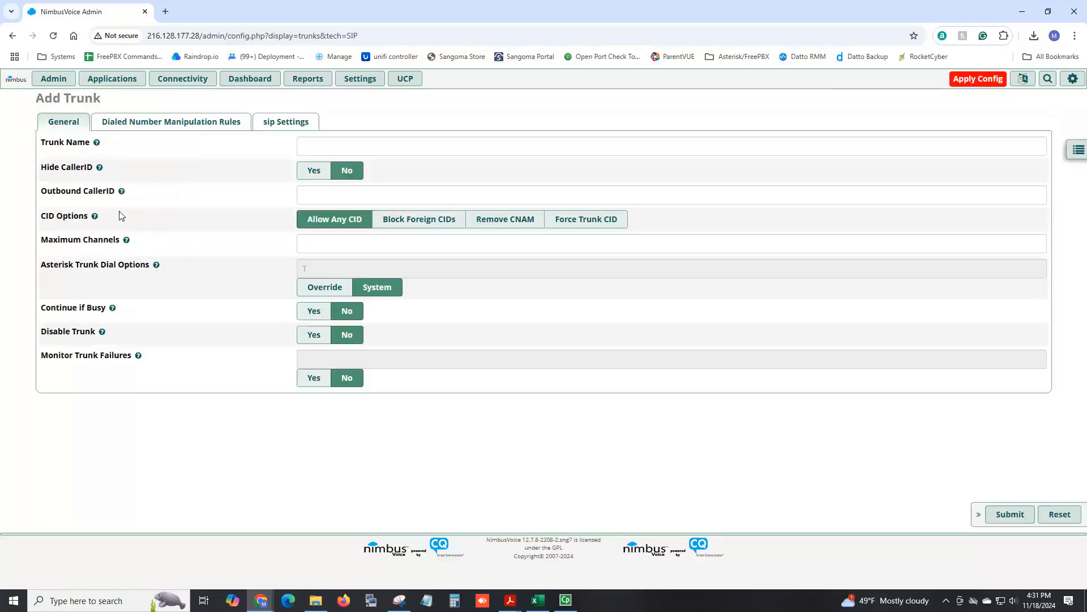
Review the chan_sip trunk's outgoing peer details, incoming user details and register string fields.
click(268, 123)
click(367, 230)
drag(367, 230, 294, 193)
mouse_move(98, 176)
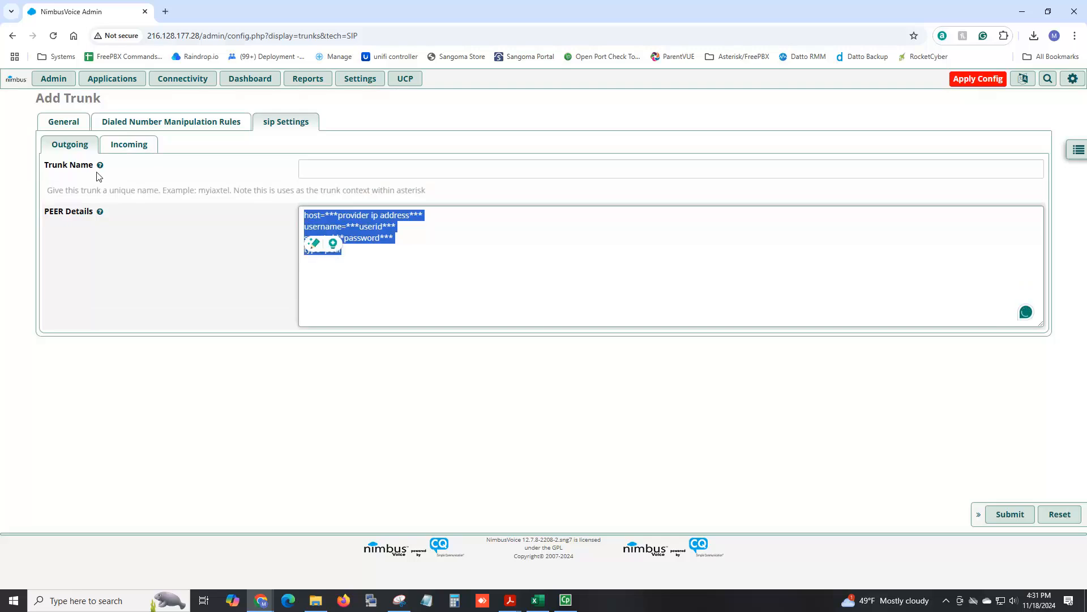
click(129, 145)
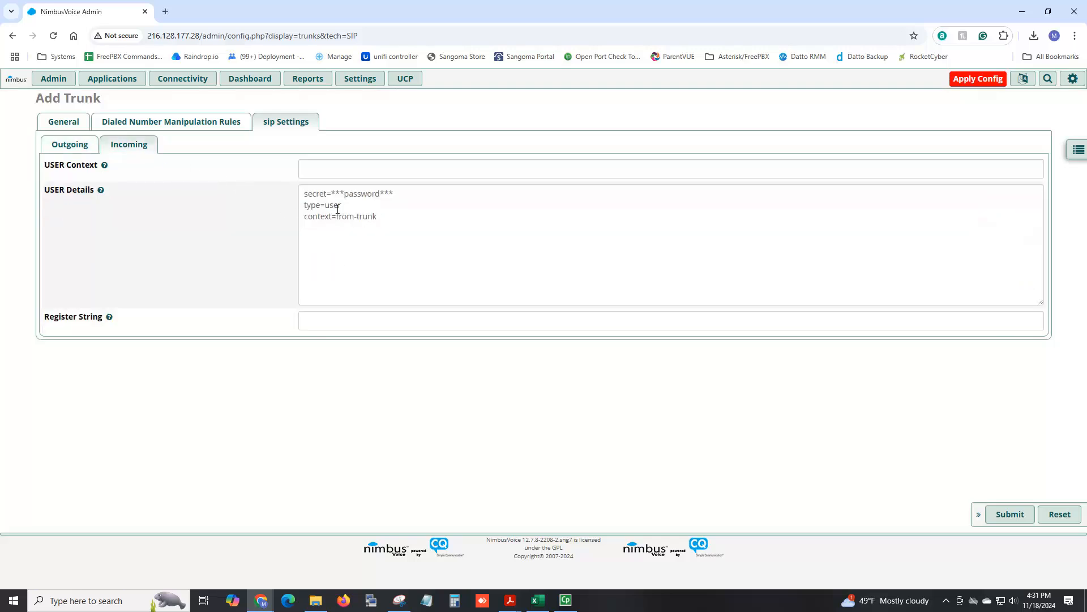
drag(338, 209, 296, 184)
click(333, 321)
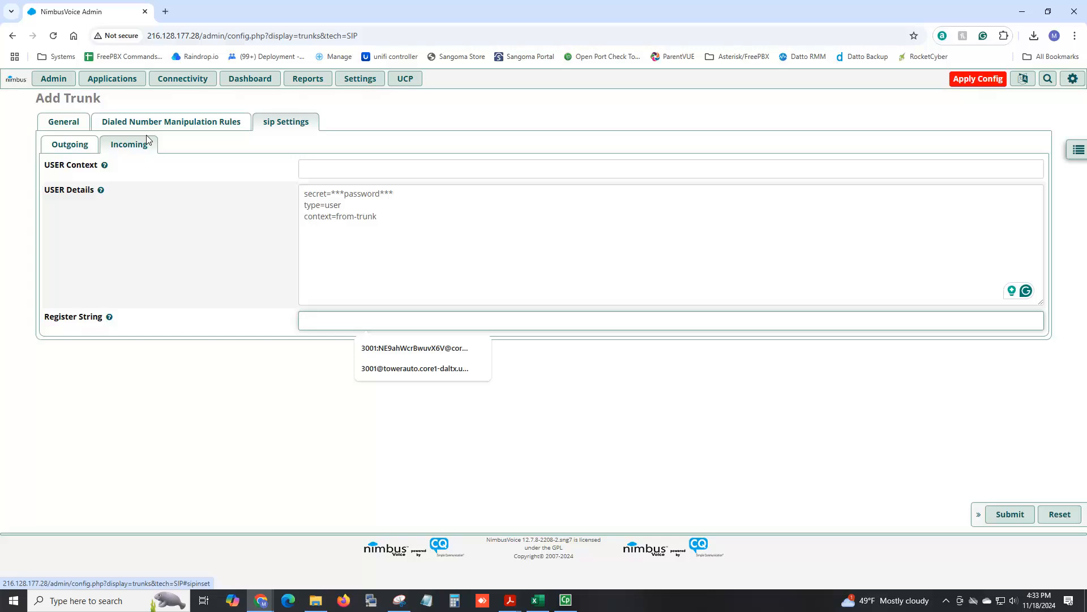
Start a new chan_pjsip trunk and name it ClearlyIP.
mouse_move(169, 83)
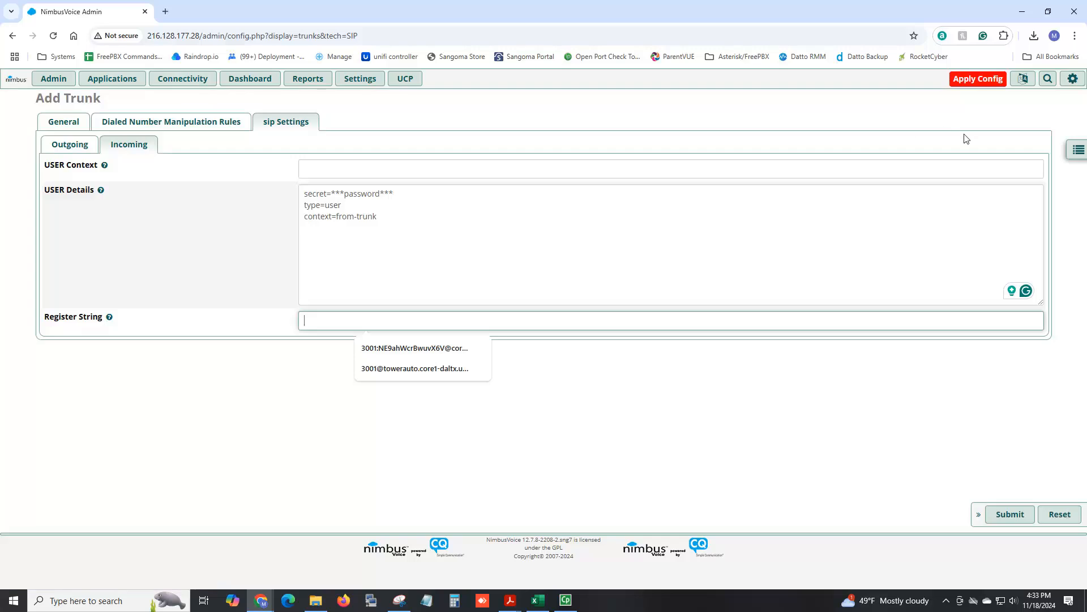
click(181, 148)
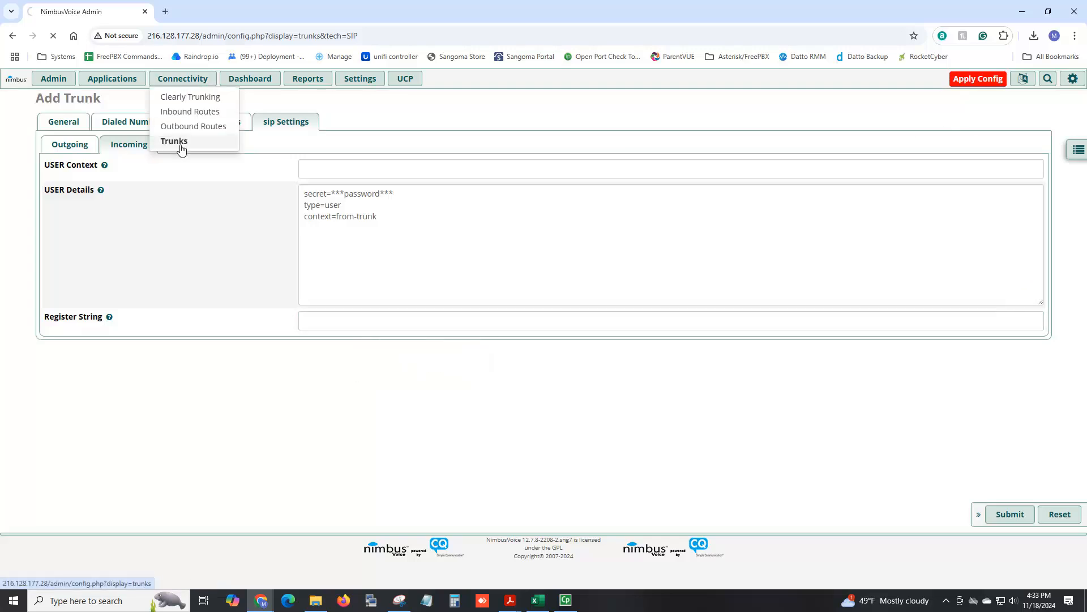
click(110, 181)
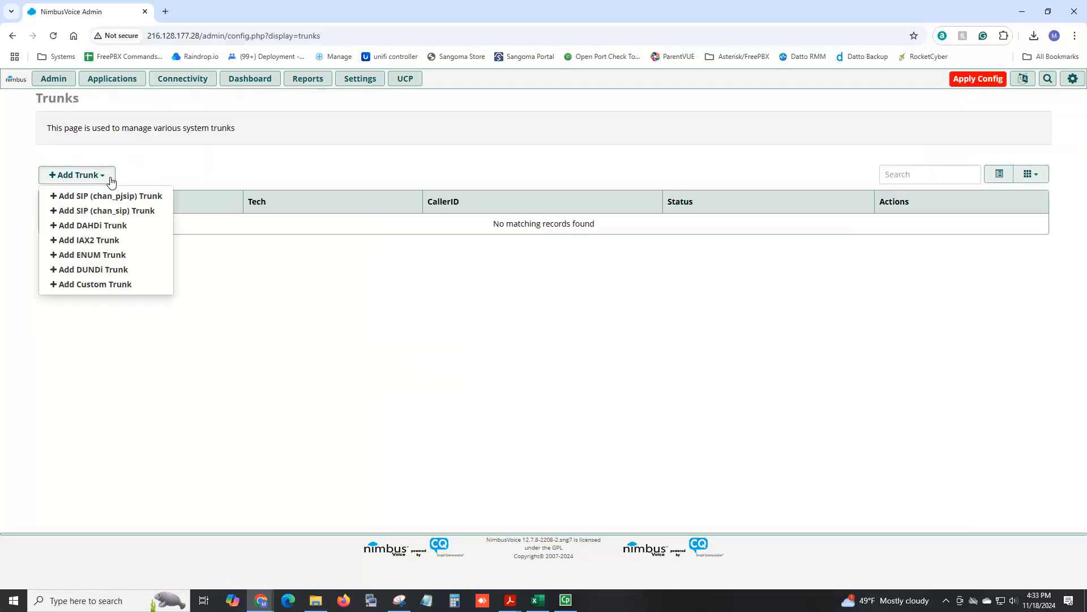
click(129, 209)
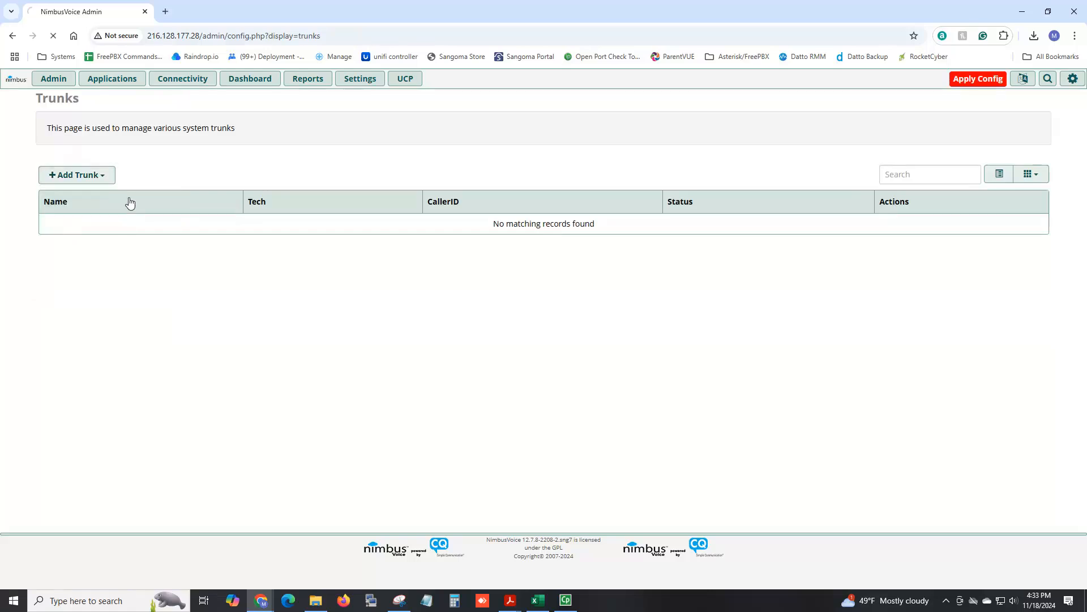
click(323, 144)
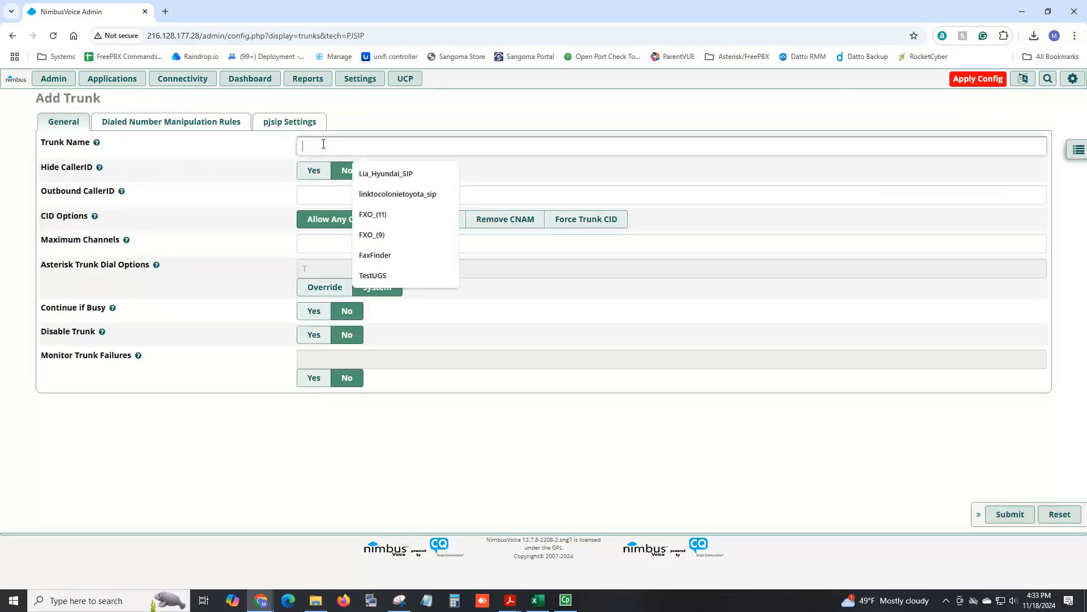
text(ClearlyIP)
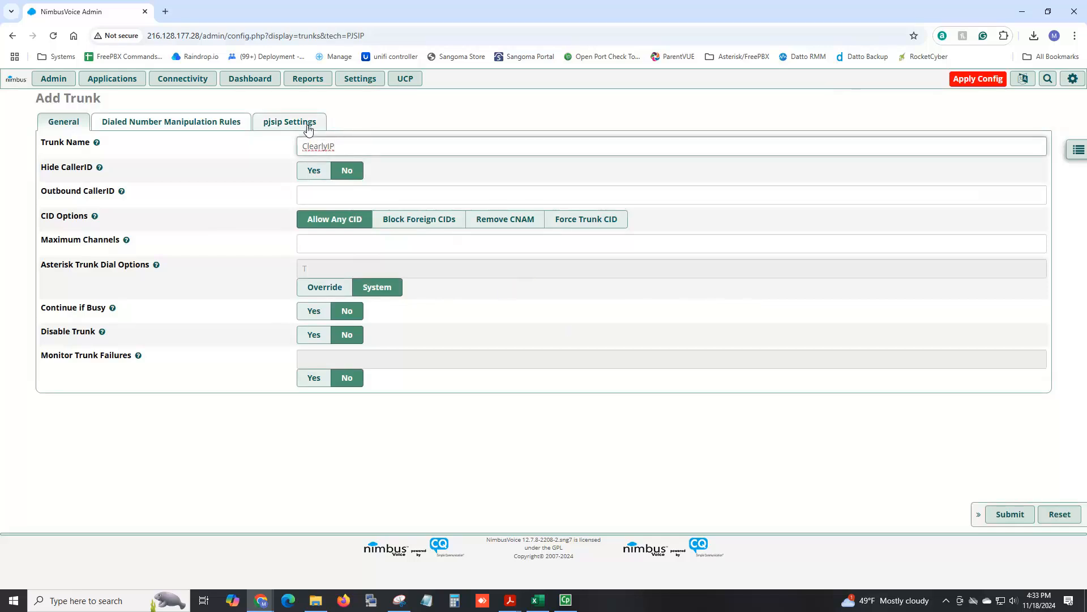
Set the trunk's pjsip username to ClearlyIP and try to submit the trunk.
click(290, 121)
click(336, 185)
text(Cl)
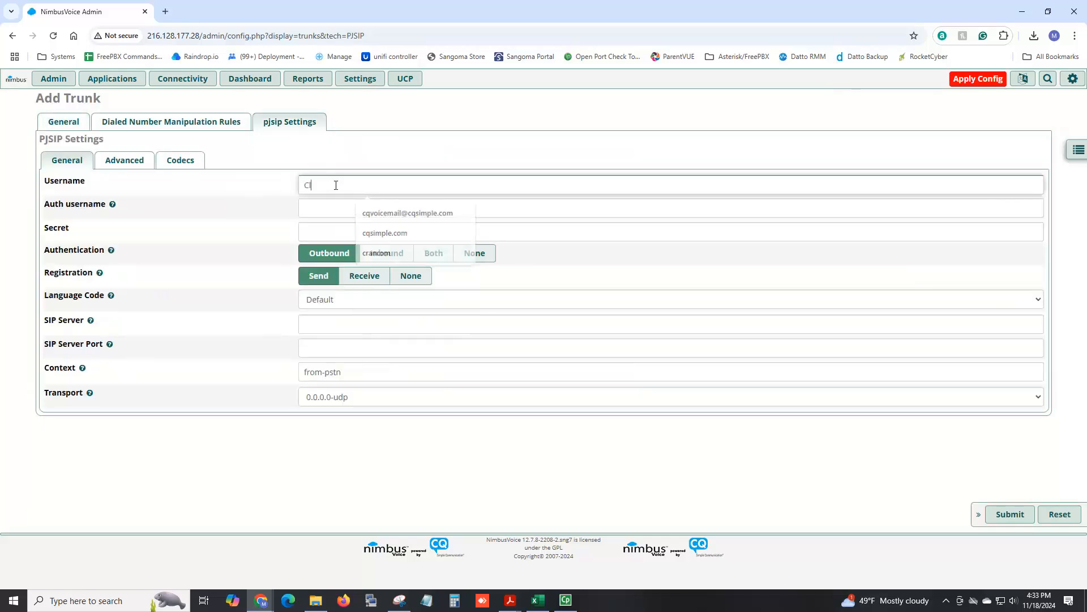
text(earlyIP)
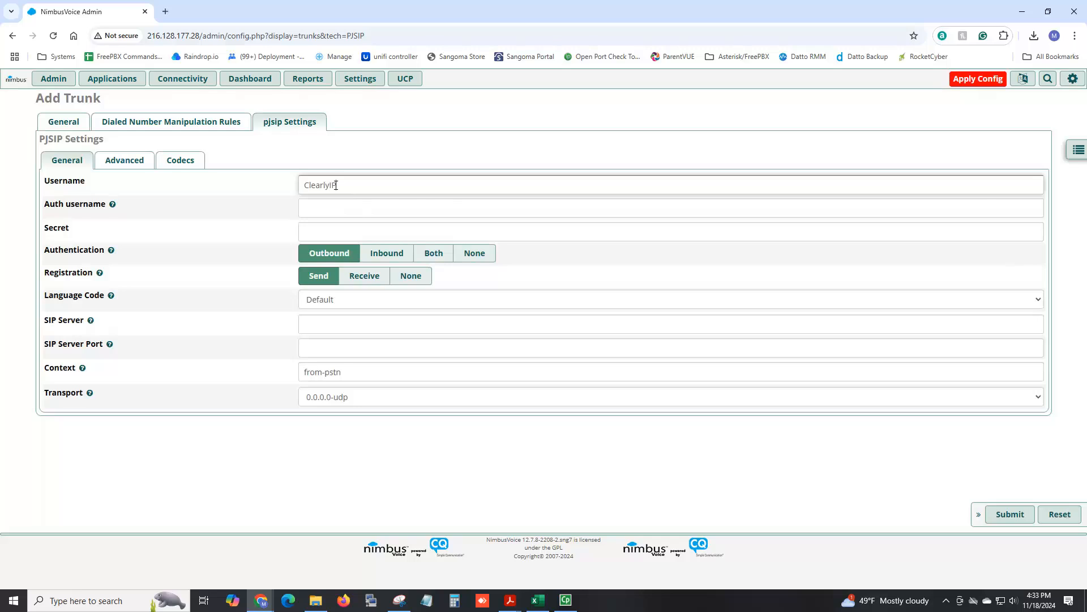
click(1010, 514)
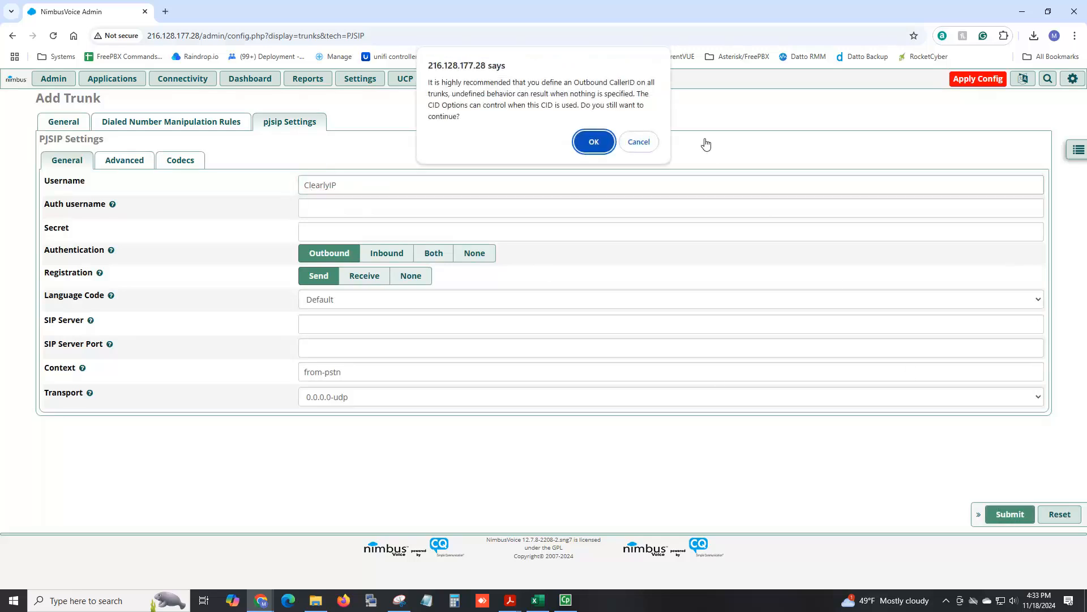
click(593, 141)
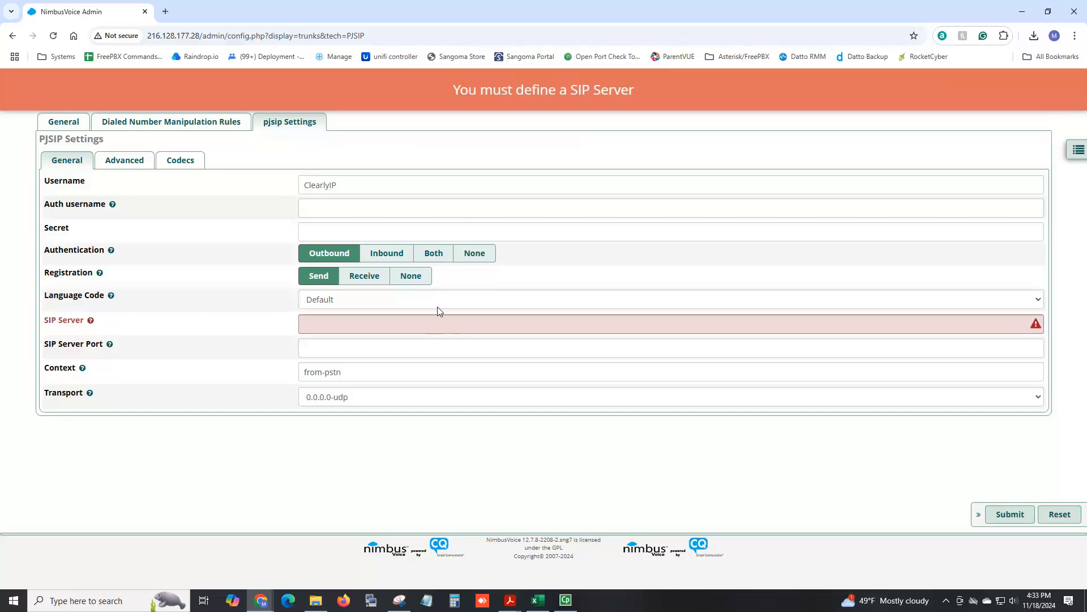
Set authentication to None and the SIP server to 192.168.1.245, then submit the trunk.
click(473, 254)
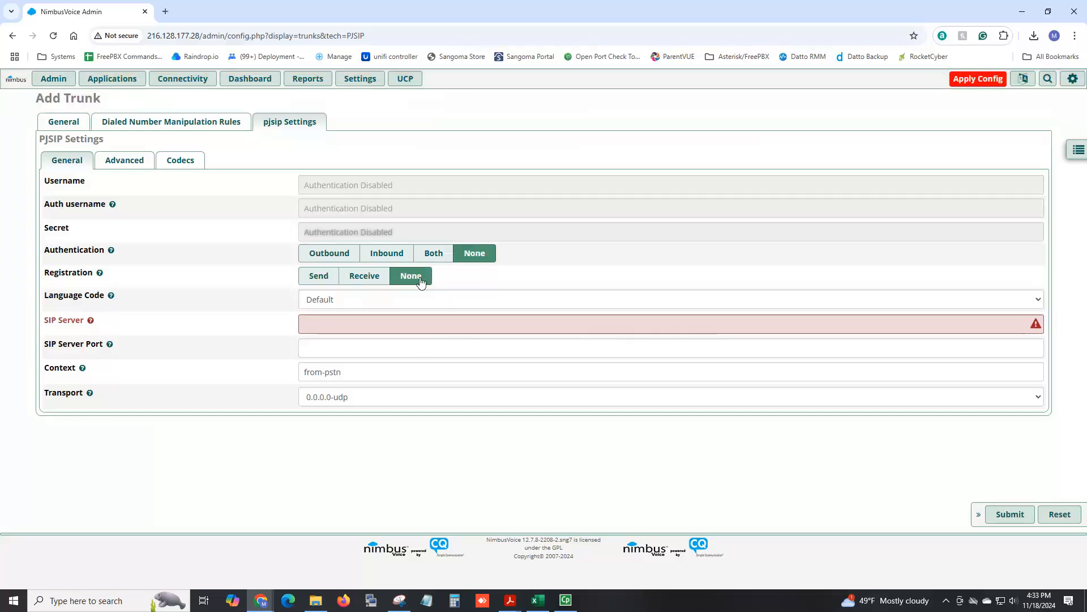
click(405, 323)
text(192.168.1.245)
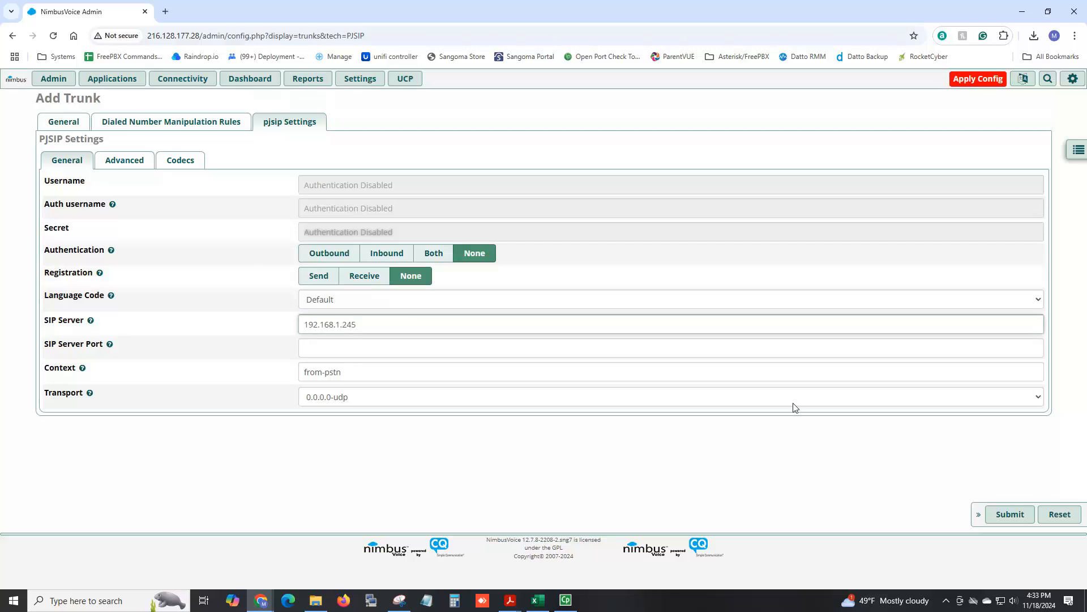
click(1014, 515)
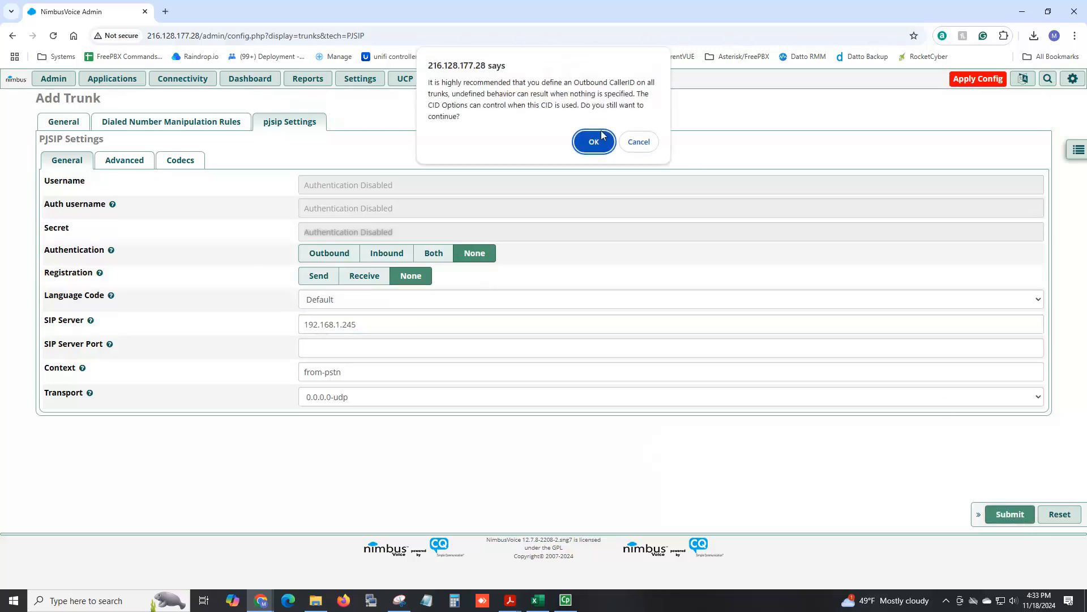
click(594, 141)
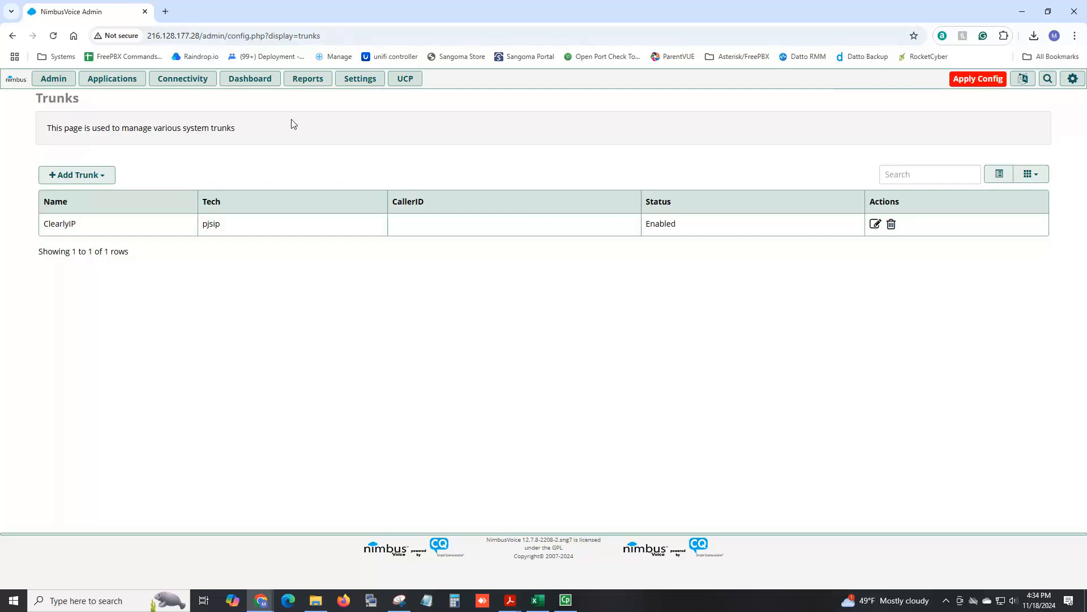
Open the ca.cqsimple.org:85 admin page in a new tab.
click(165, 12)
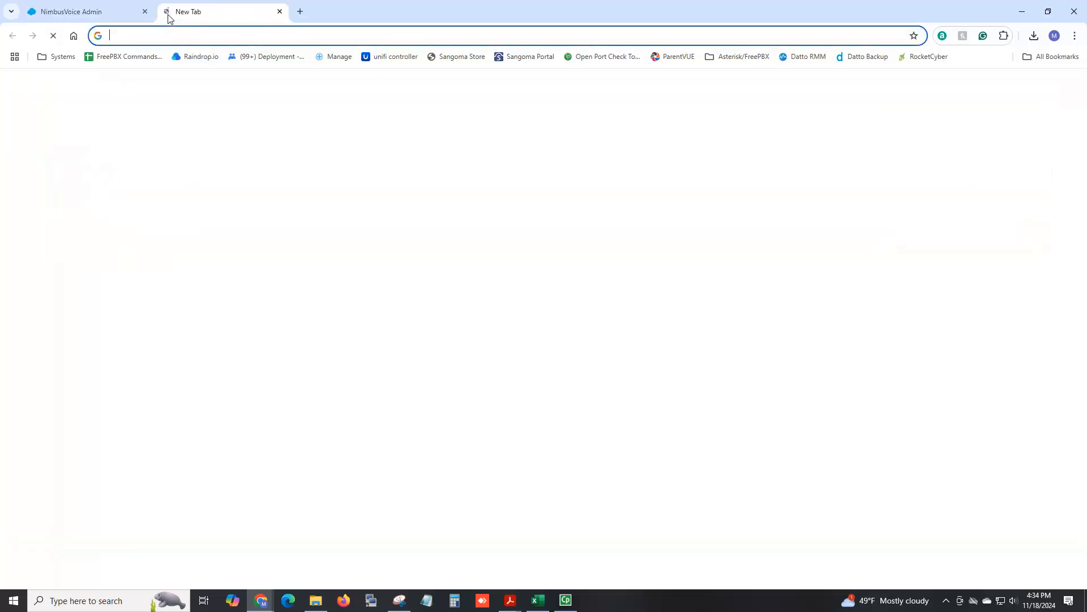
text(ca)
key(Return)
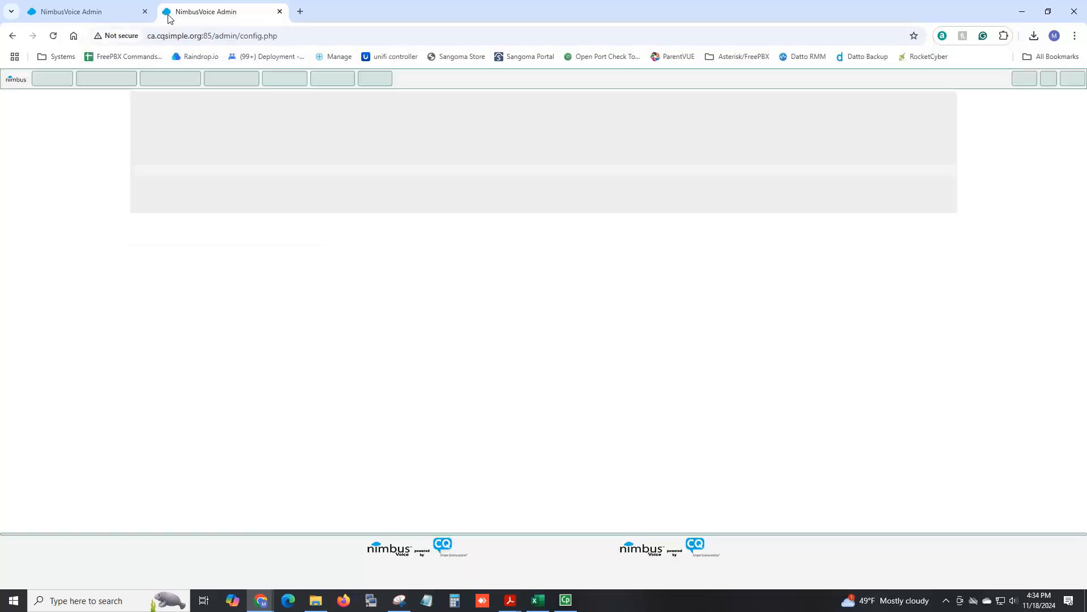
Open the Asterisk Info report and view its registries section.
click(311, 82)
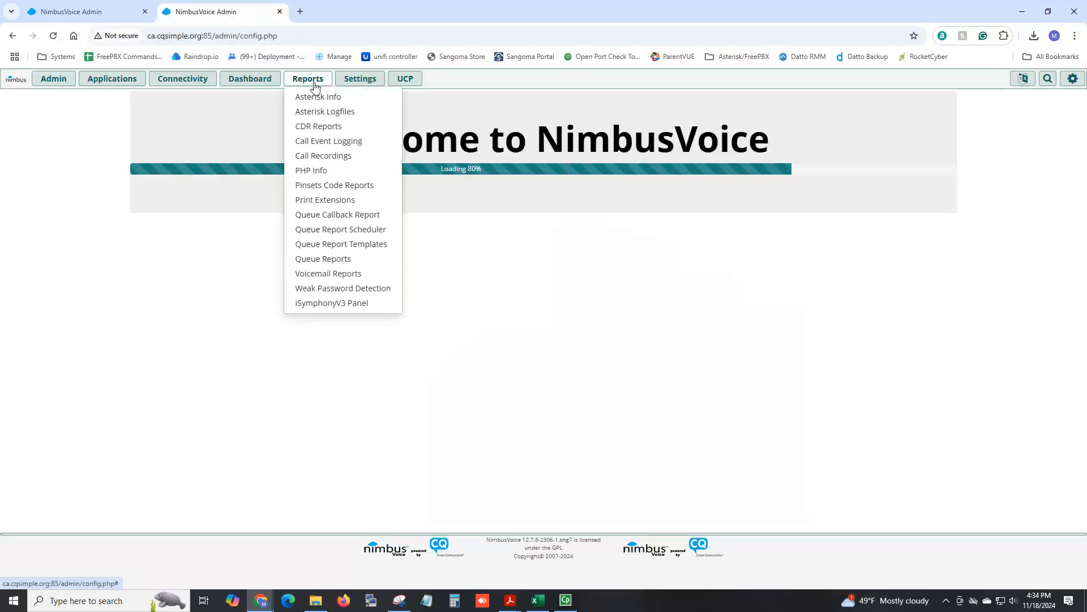
click(313, 96)
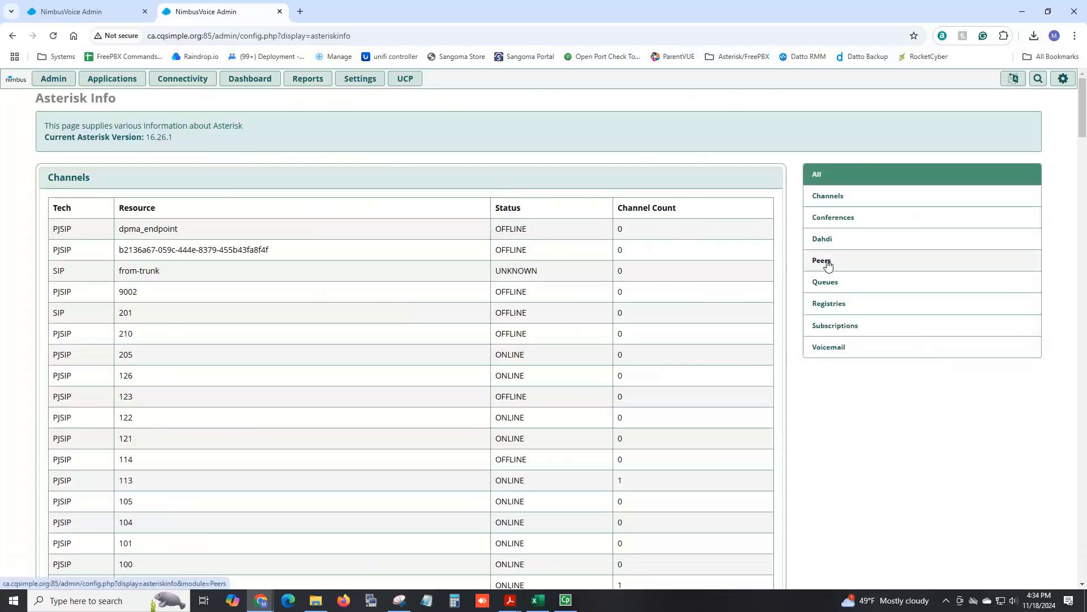
click(840, 308)
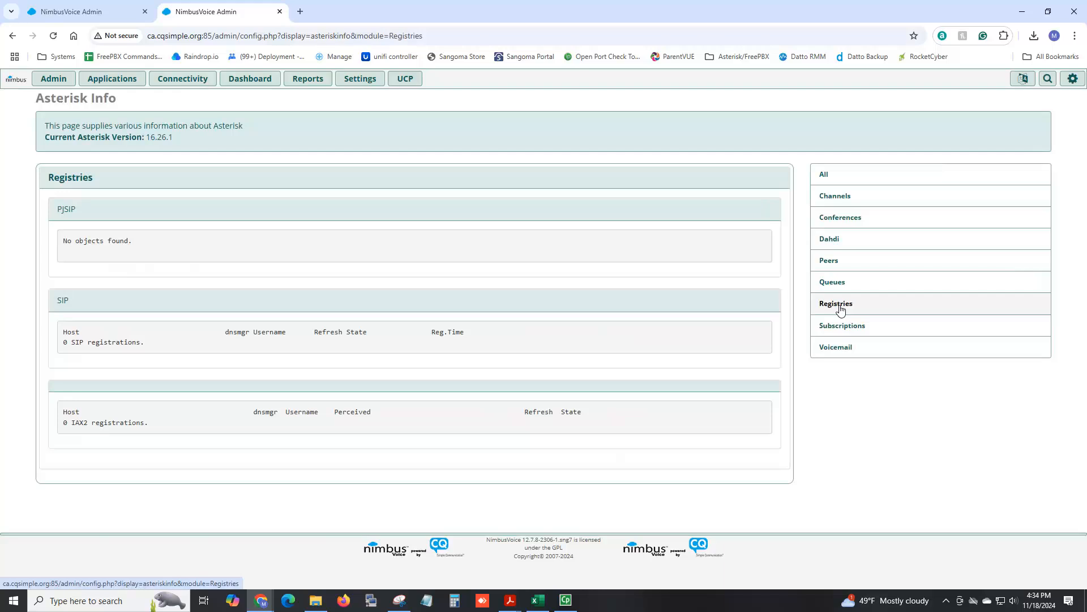
Open the Peers report and review the chan_sip peers' hosts and statuses.
click(830, 261)
scroll(510, 247, down, 5)
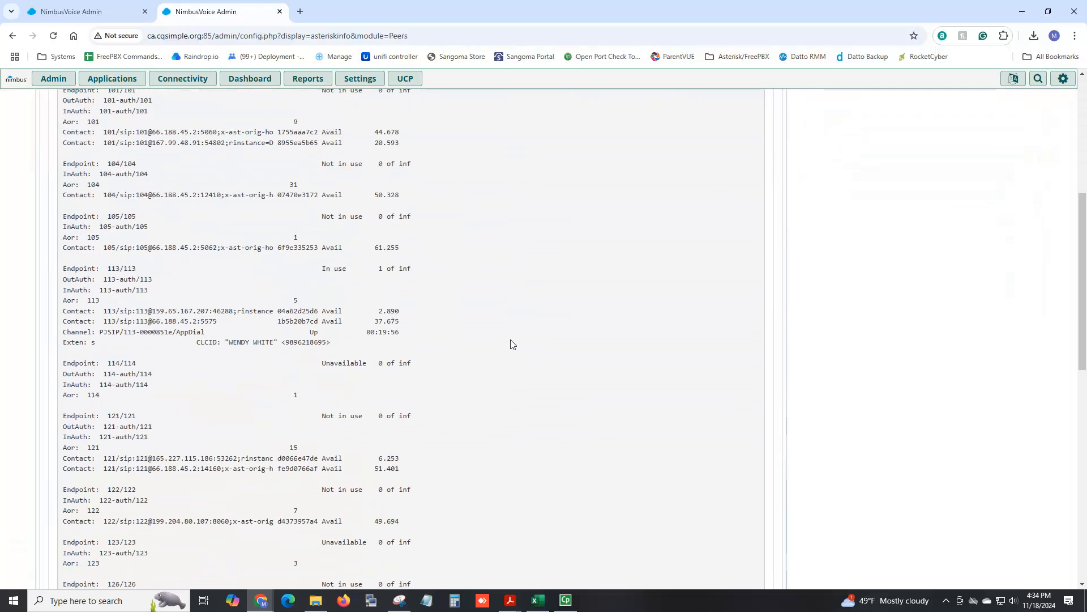
scroll(511, 344, down, 15)
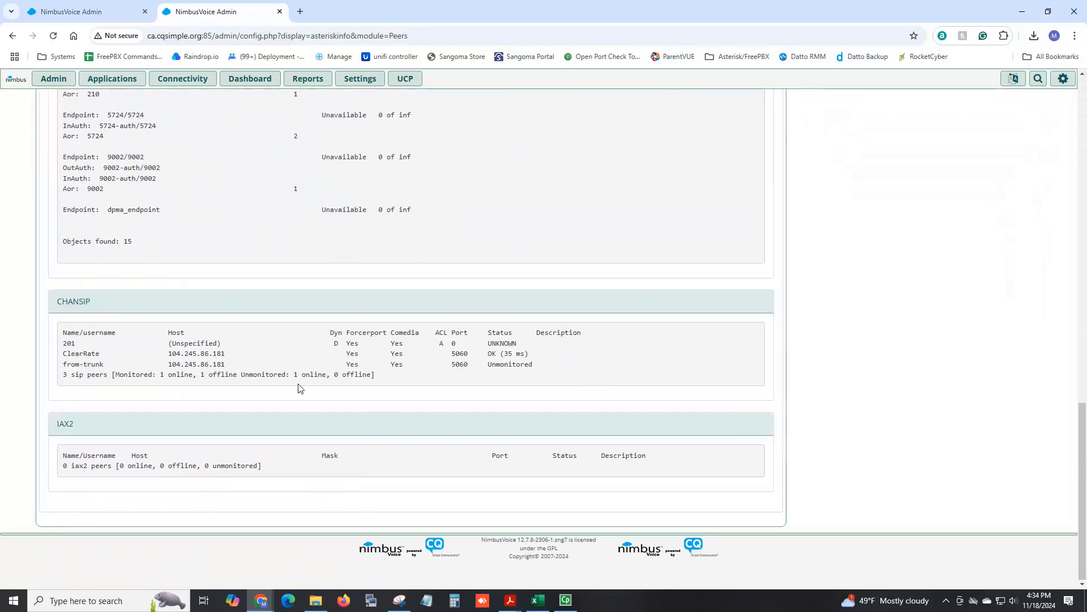
drag(165, 354, 242, 355)
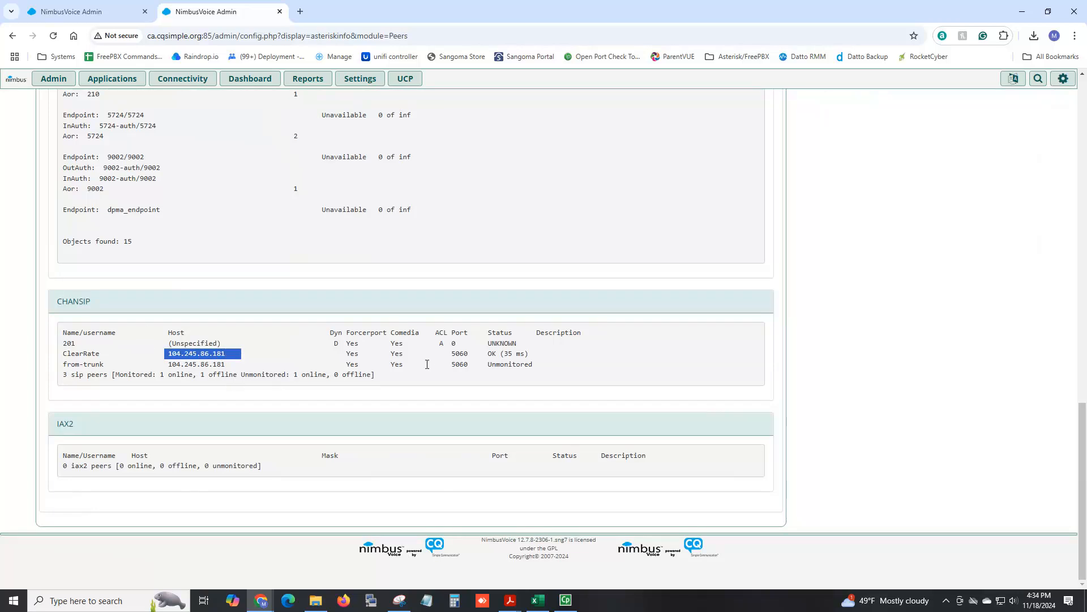
drag(530, 354, 480, 366)
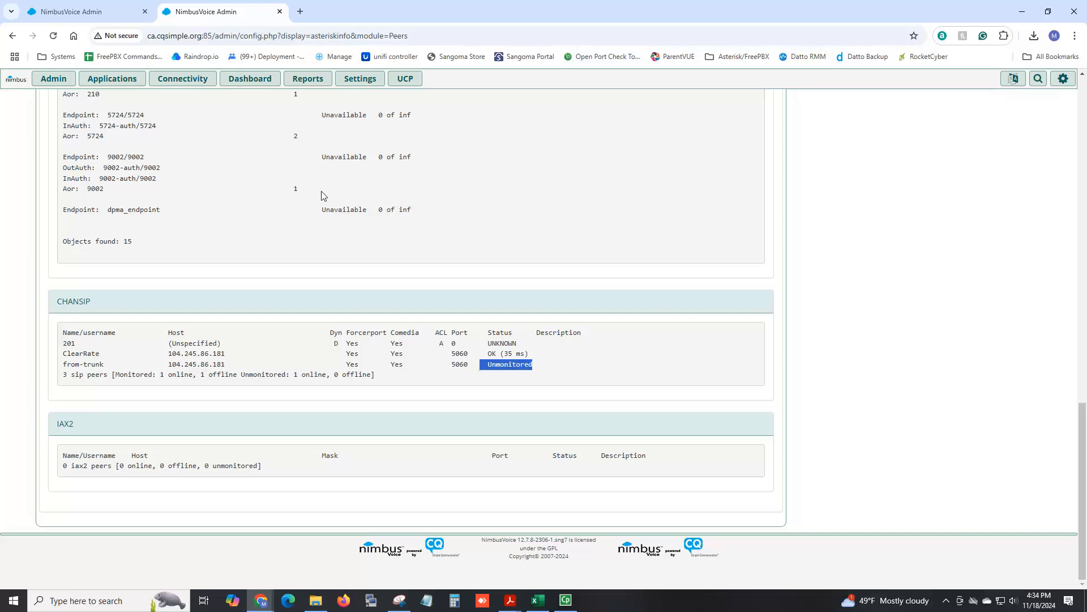
Review this system's trunk list, then switch back to the first admin tab.
mouse_move(182, 78)
click(177, 258)
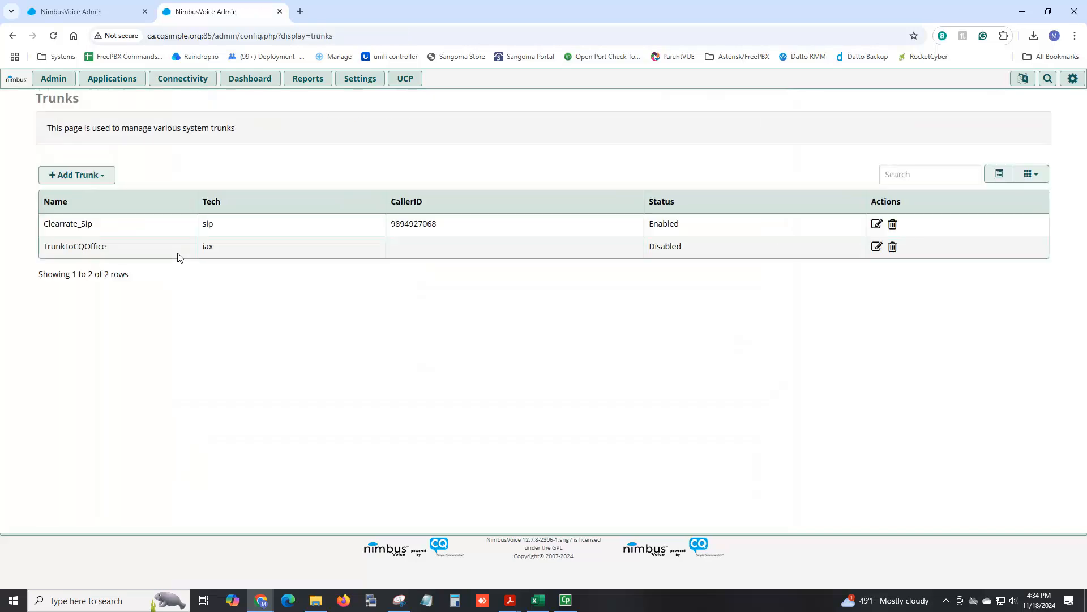
click(123, 8)
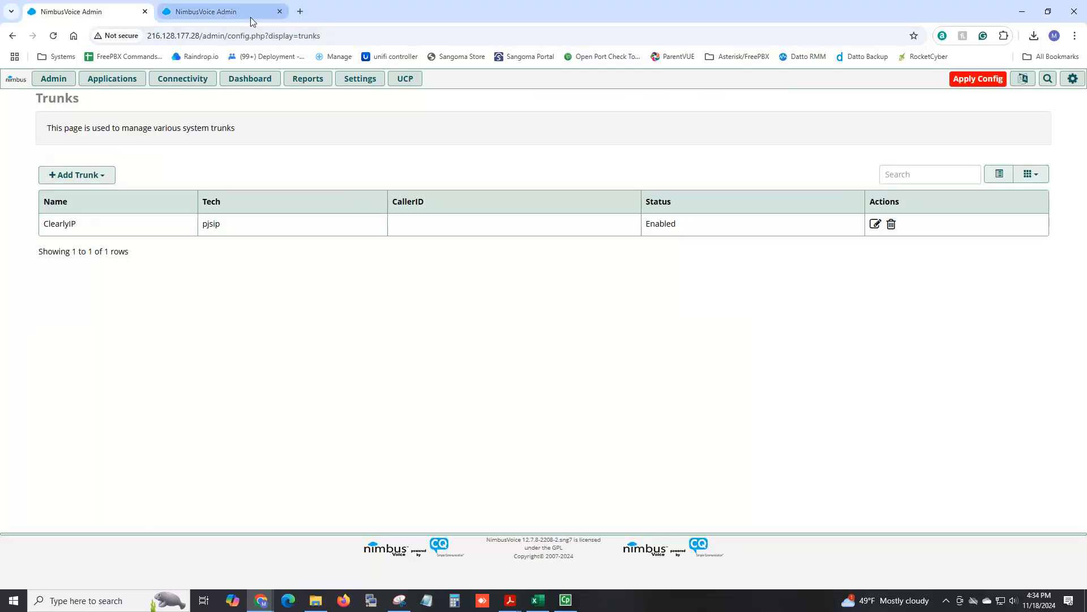
Open gls.cqsimple.org in a new tab, proceeding past the certificate warning.
click(301, 11)
text(gls.cqsimple.org)
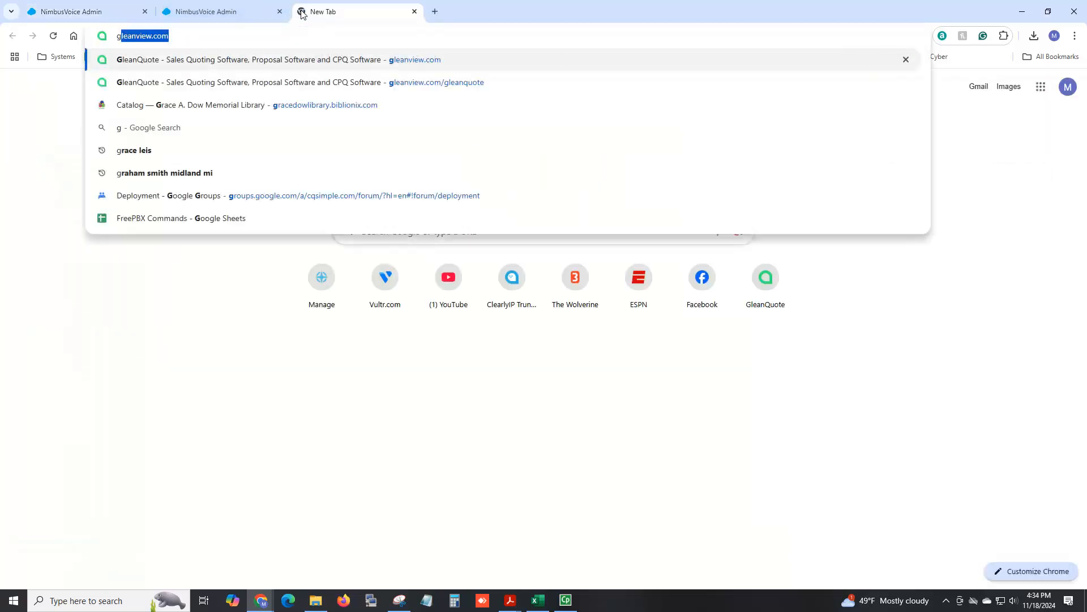
key(Return)
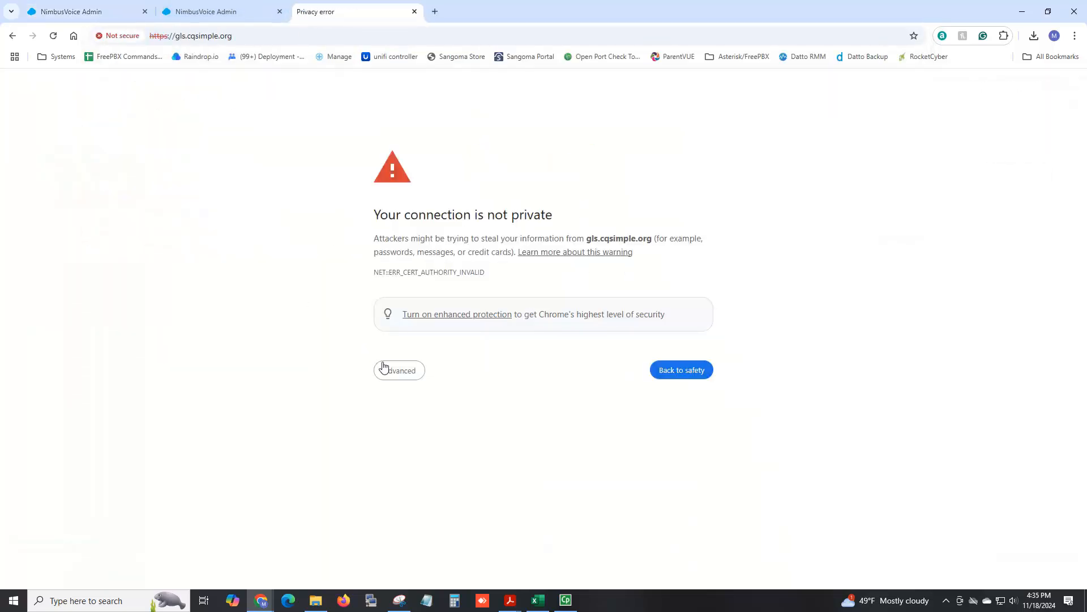
click(391, 371)
click(416, 459)
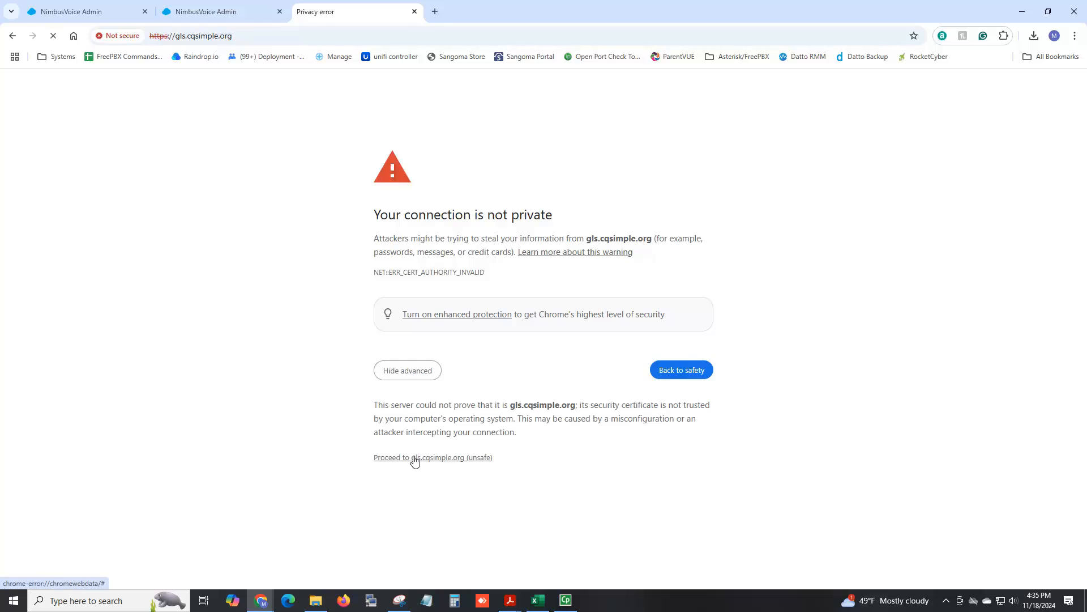
Open the Asterisk Info report and examine the PJSIP registrations in its Registries section.
mouse_move(315, 79)
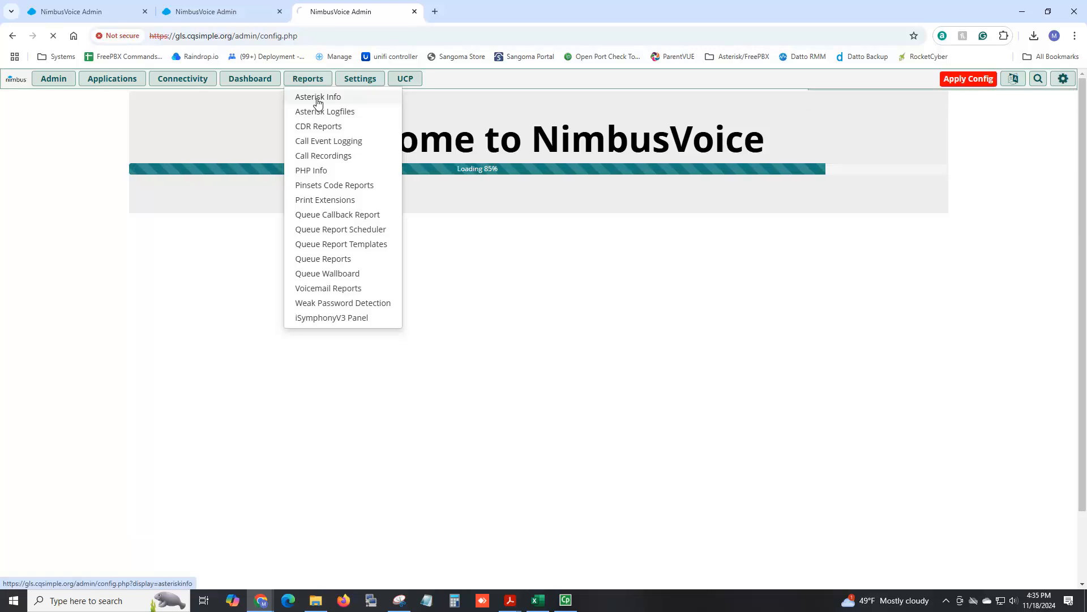
click(317, 99)
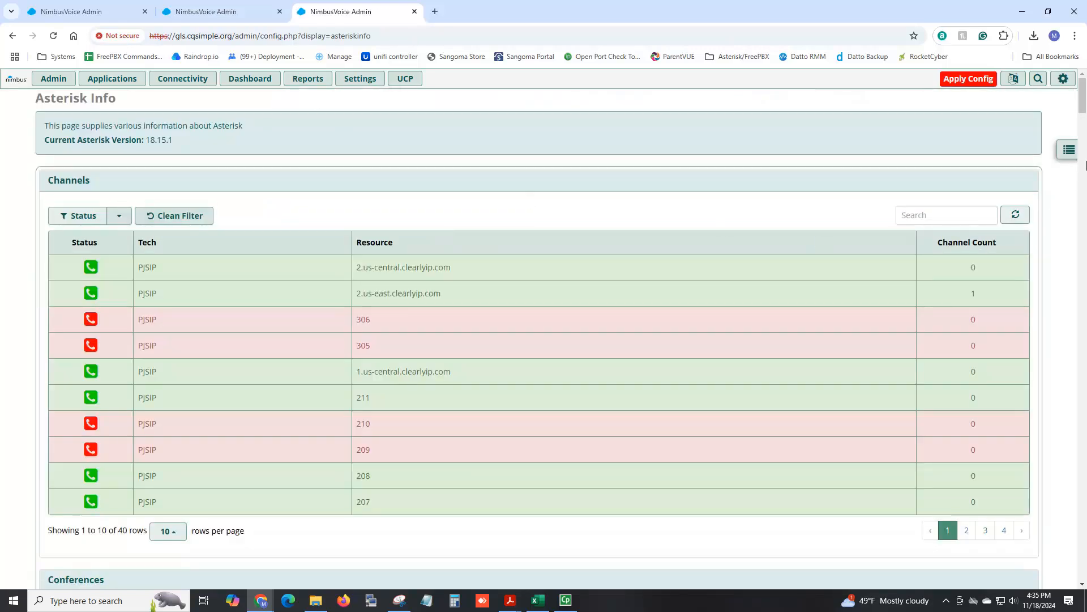
click(1068, 151)
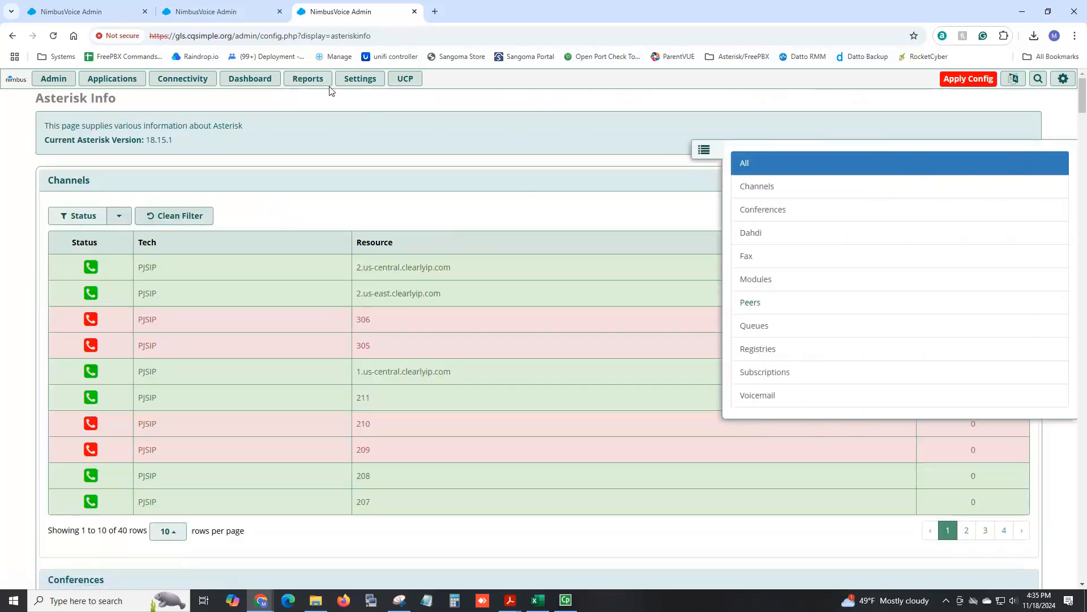
mouse_move(326, 94)
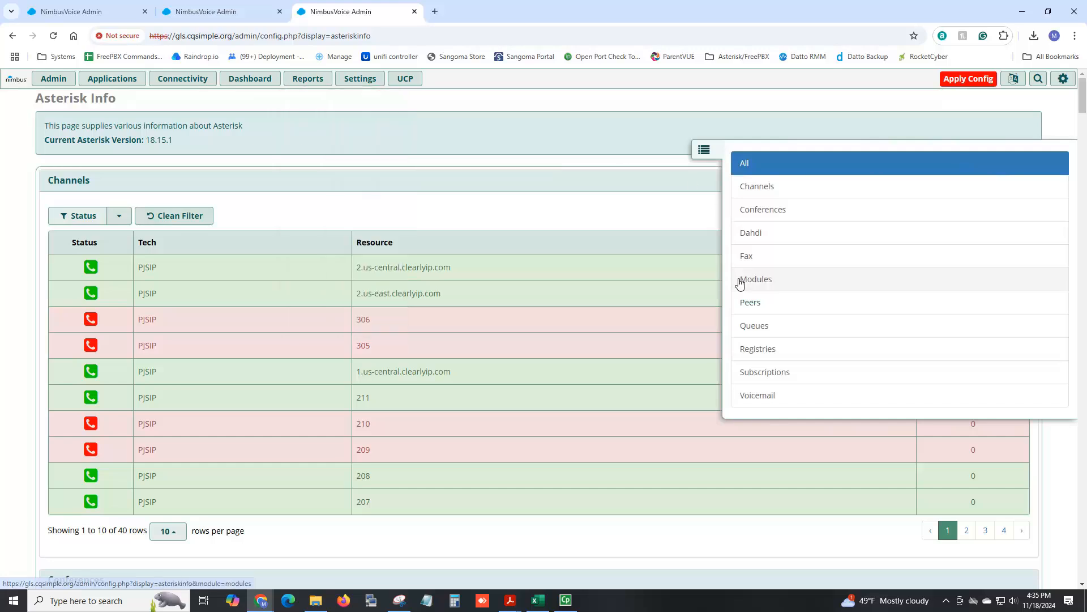
click(760, 352)
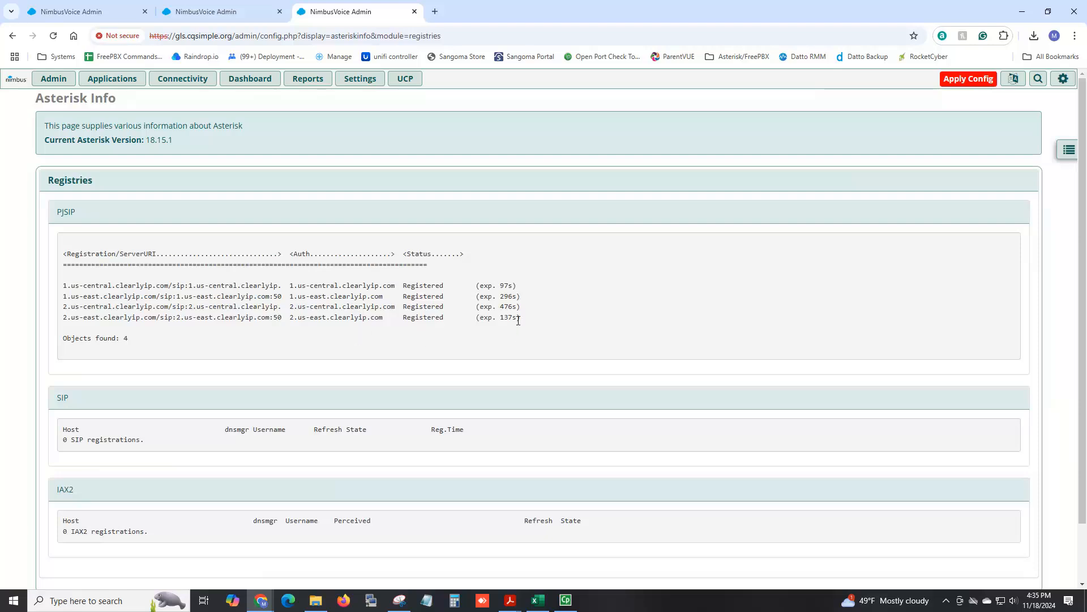
drag(461, 317, 62, 285)
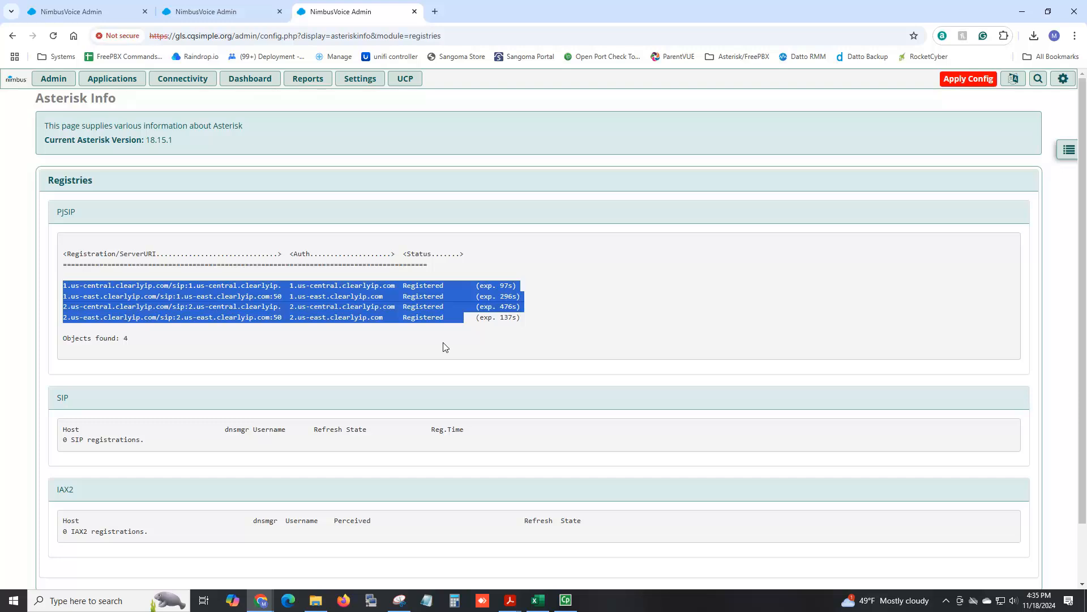
click(422, 286)
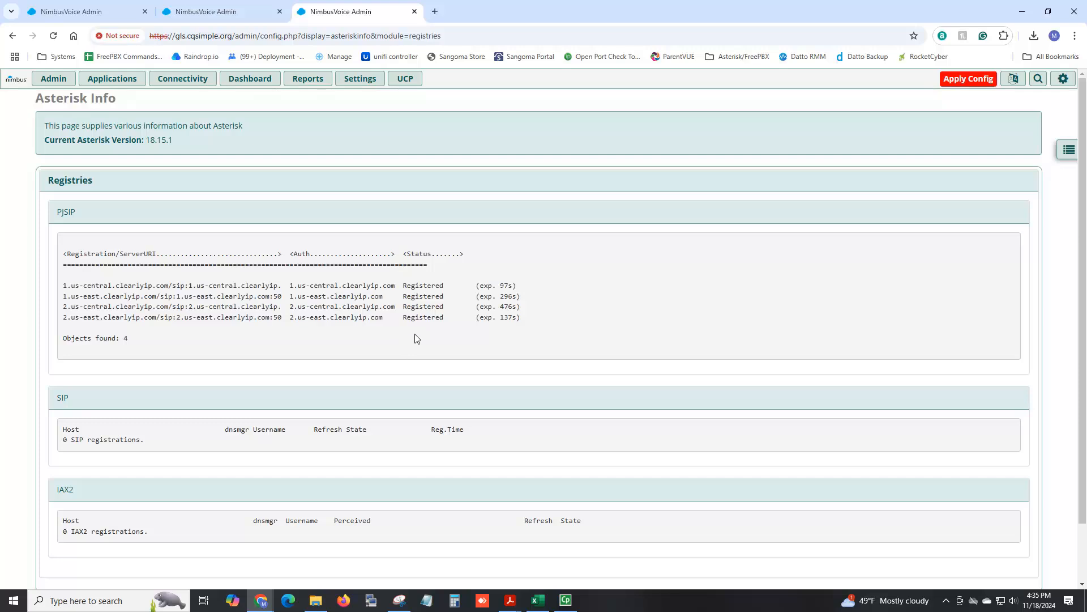
In the first tab, add a new outbound route named Main Outbound.
click(79, 11)
mouse_move(113, 78)
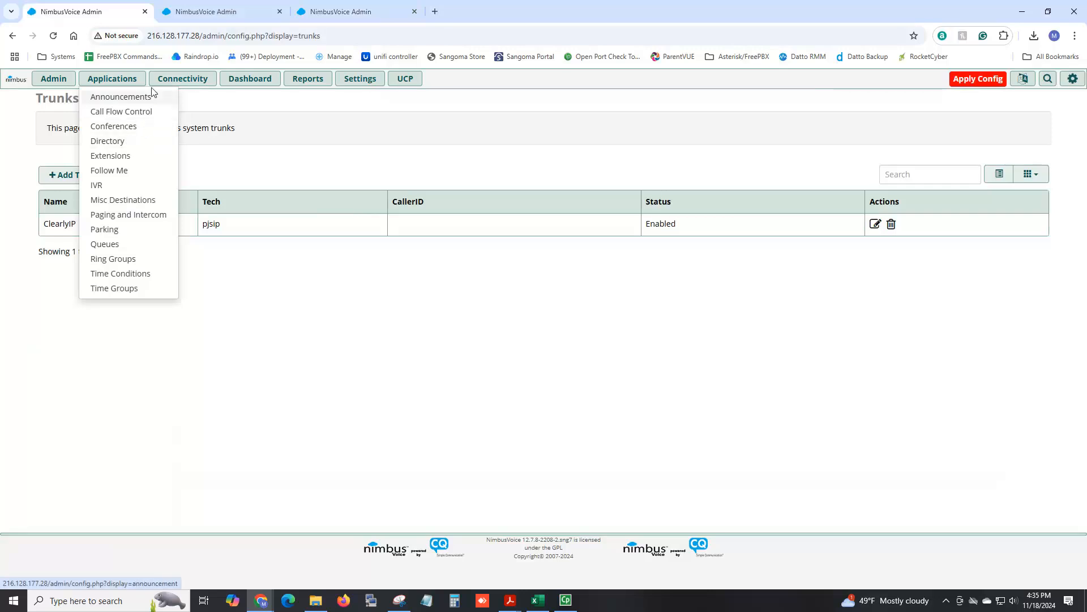
mouse_move(161, 82)
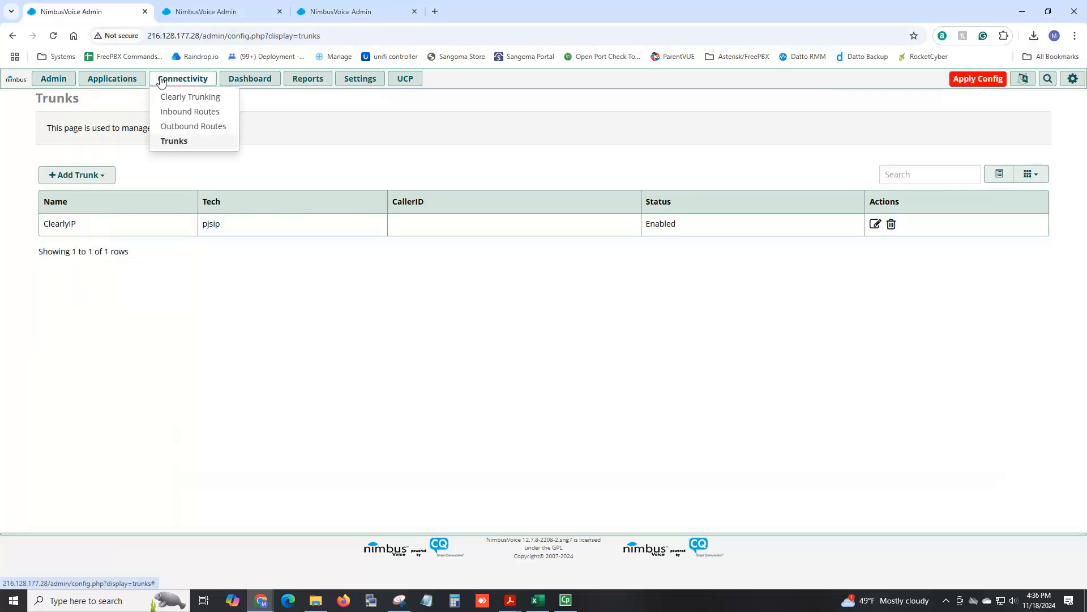
click(174, 129)
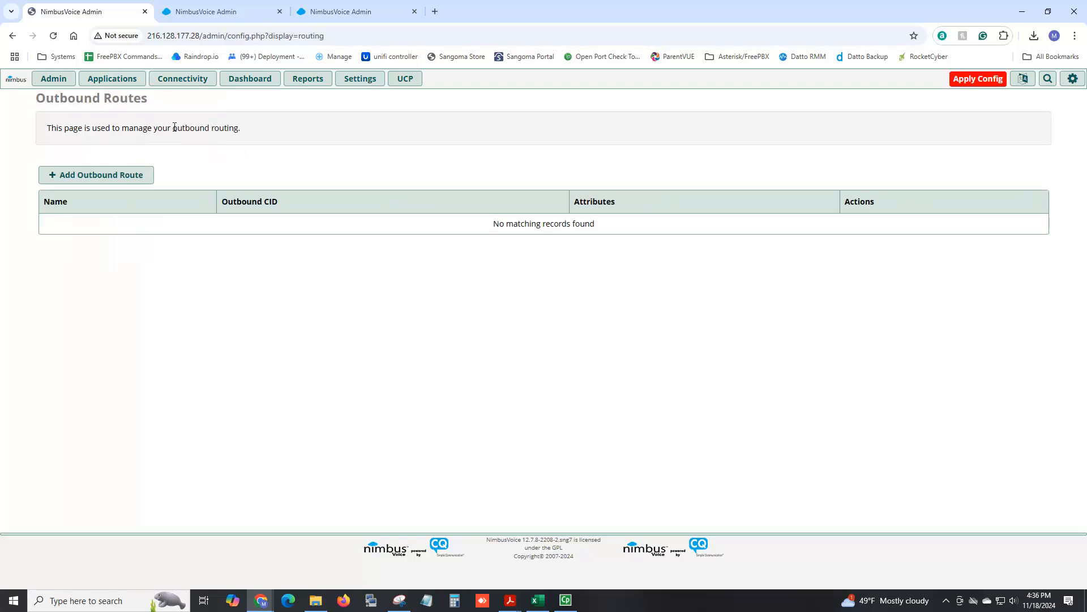
click(142, 181)
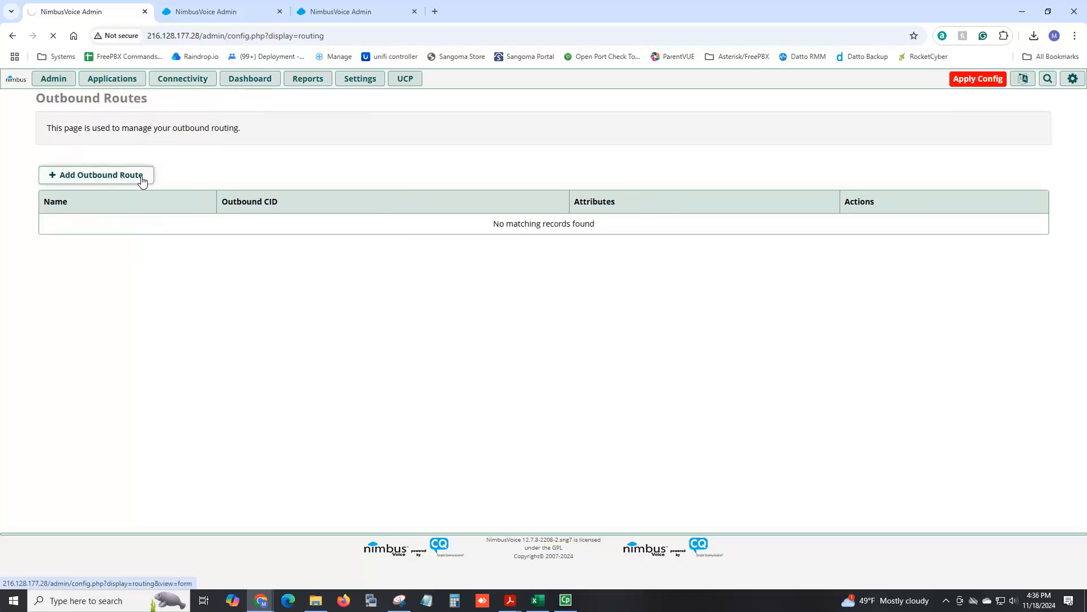
click(356, 173)
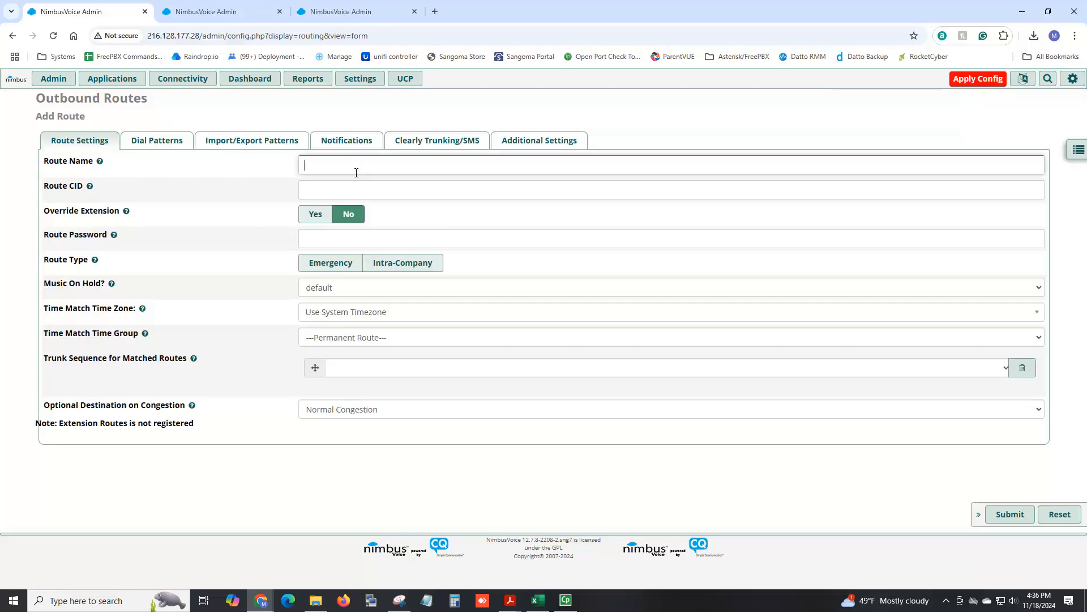
text(Main Outbound)
key(Tab)
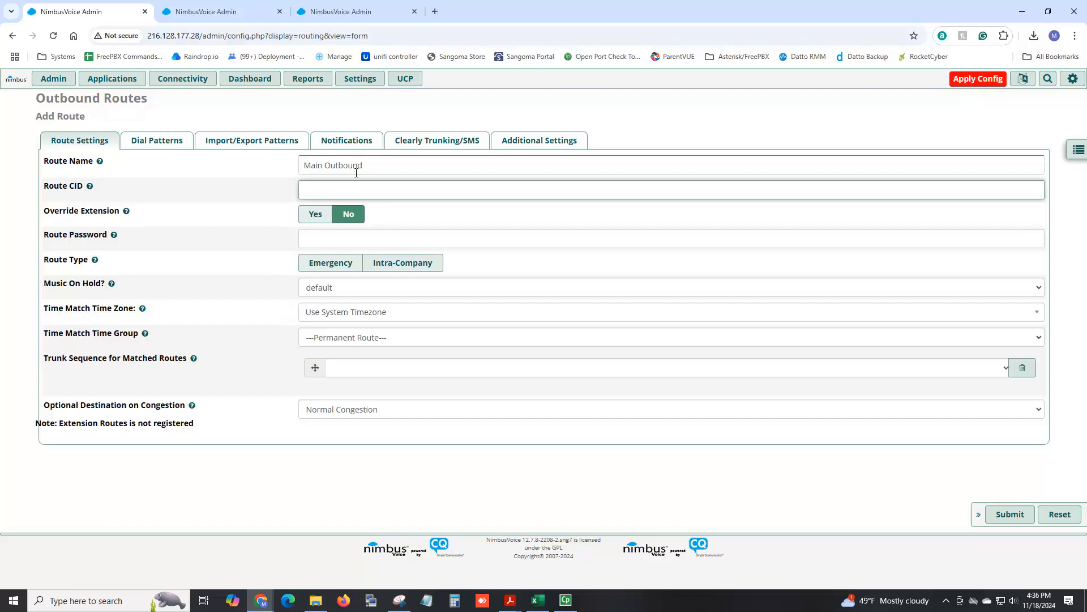
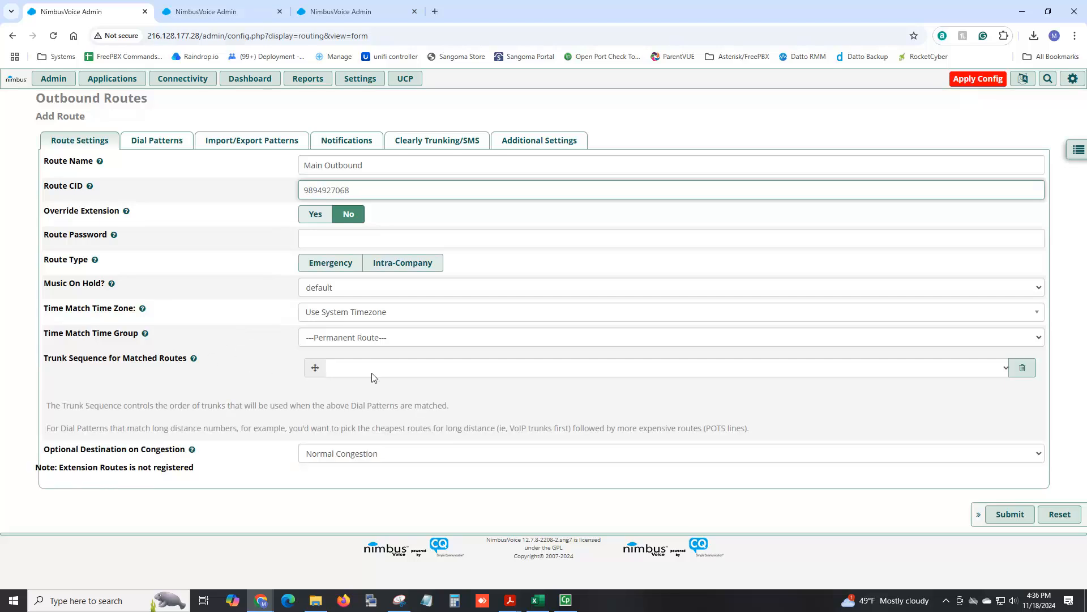
click(403, 374)
click(393, 403)
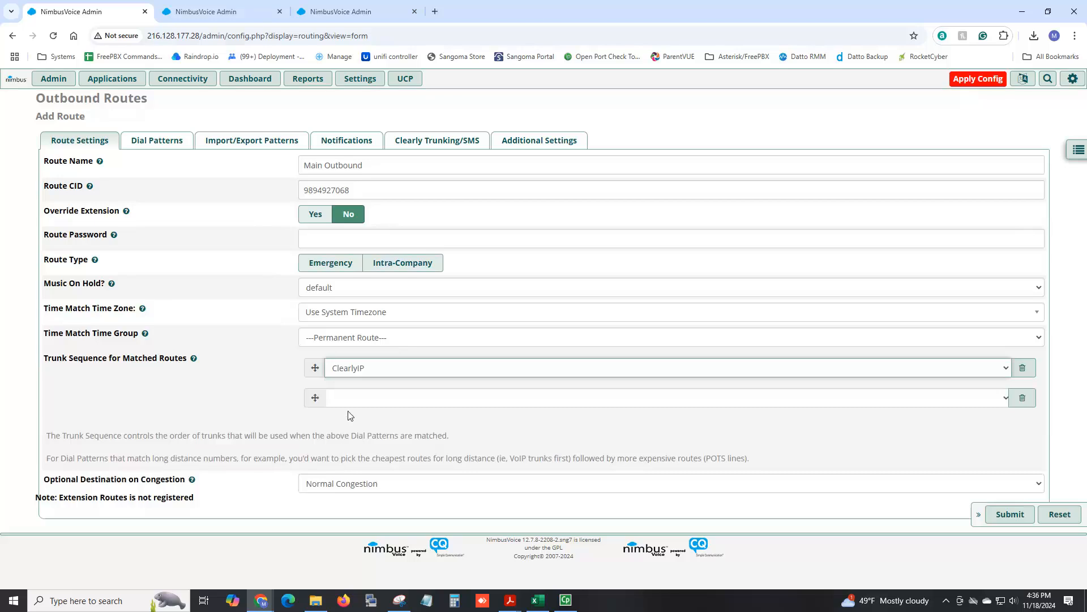
drag(353, 191, 299, 191)
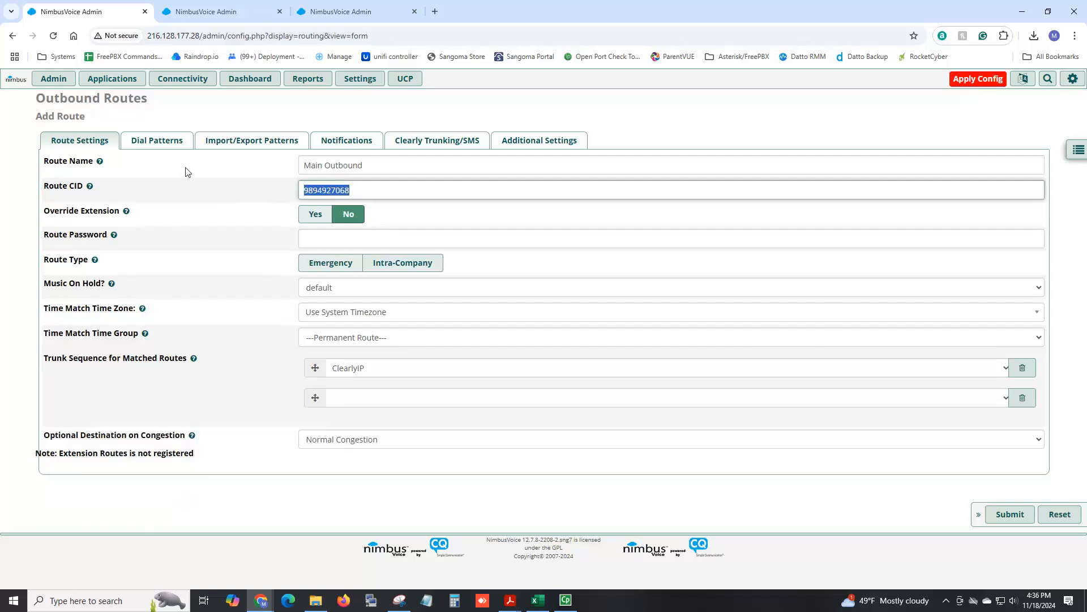
Generate 7, 10 and 11 digit and US toll free dial patterns with the wizard, excluding US emergency.
click(158, 144)
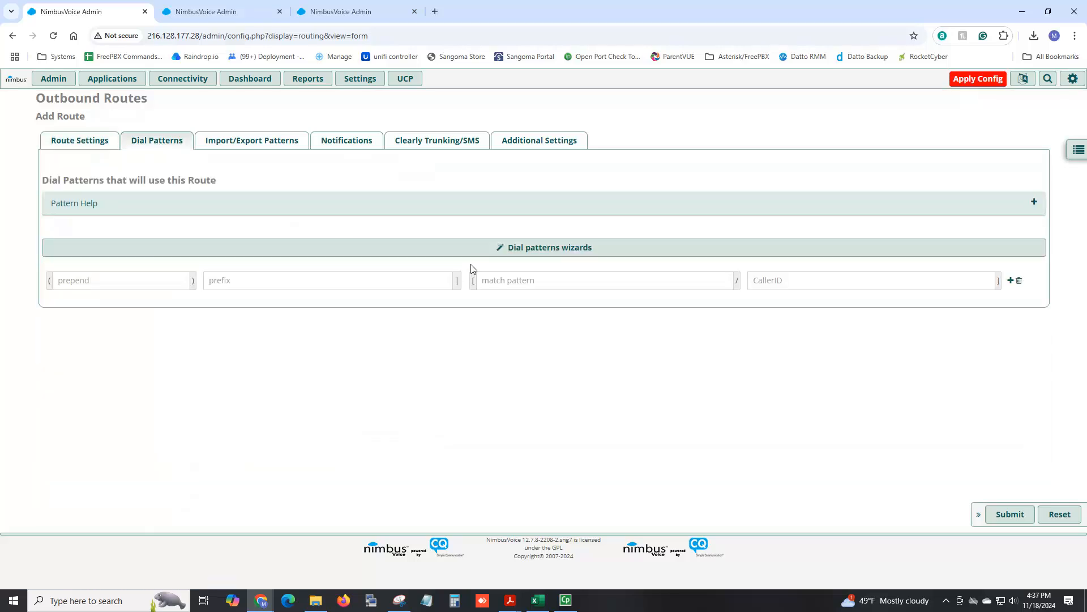
click(539, 247)
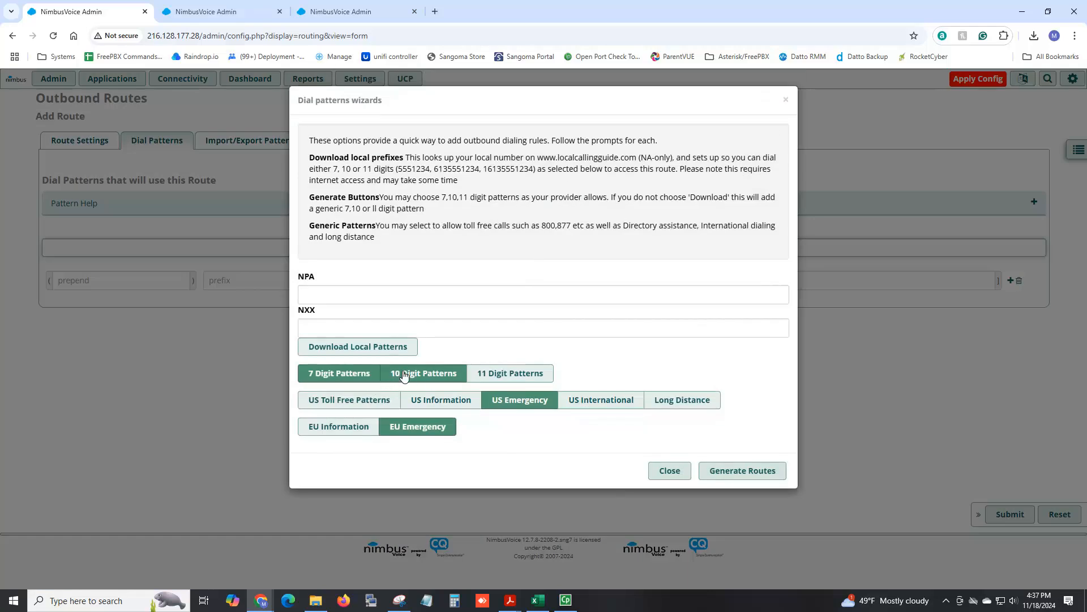
click(493, 377)
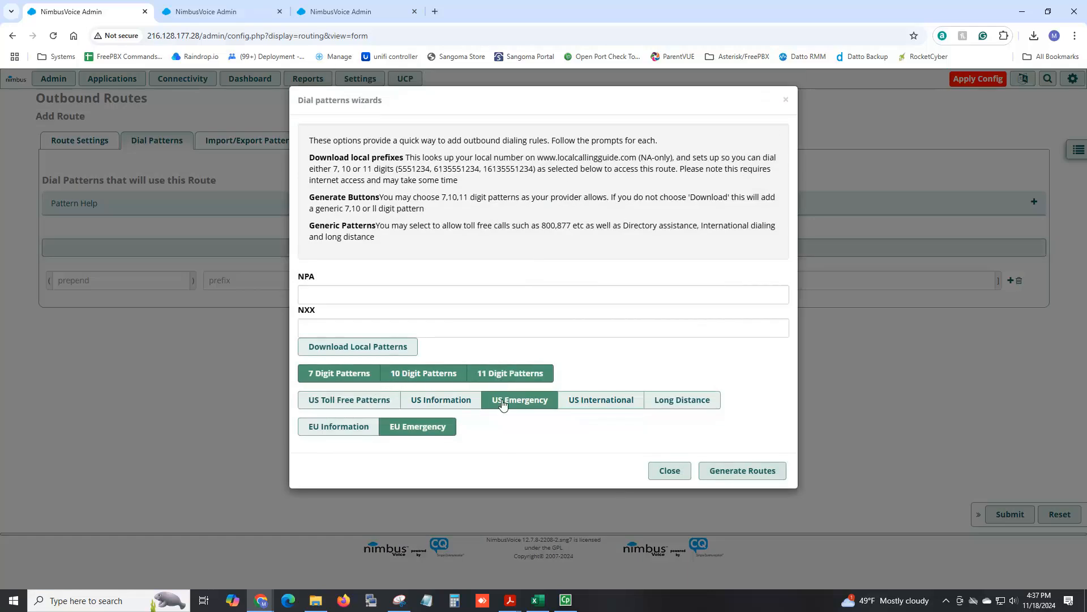
click(503, 404)
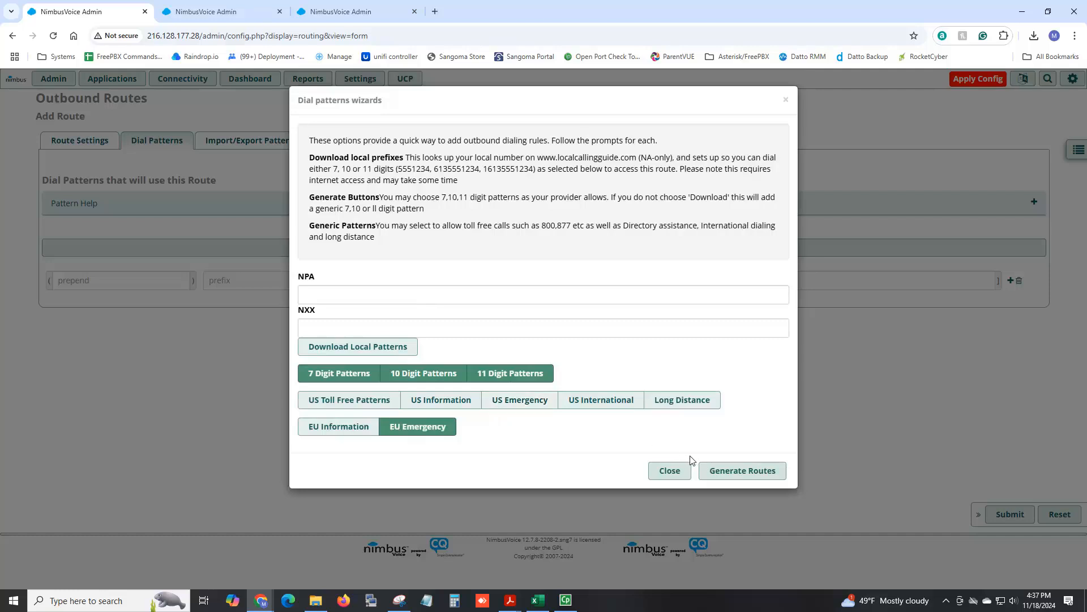
click(358, 407)
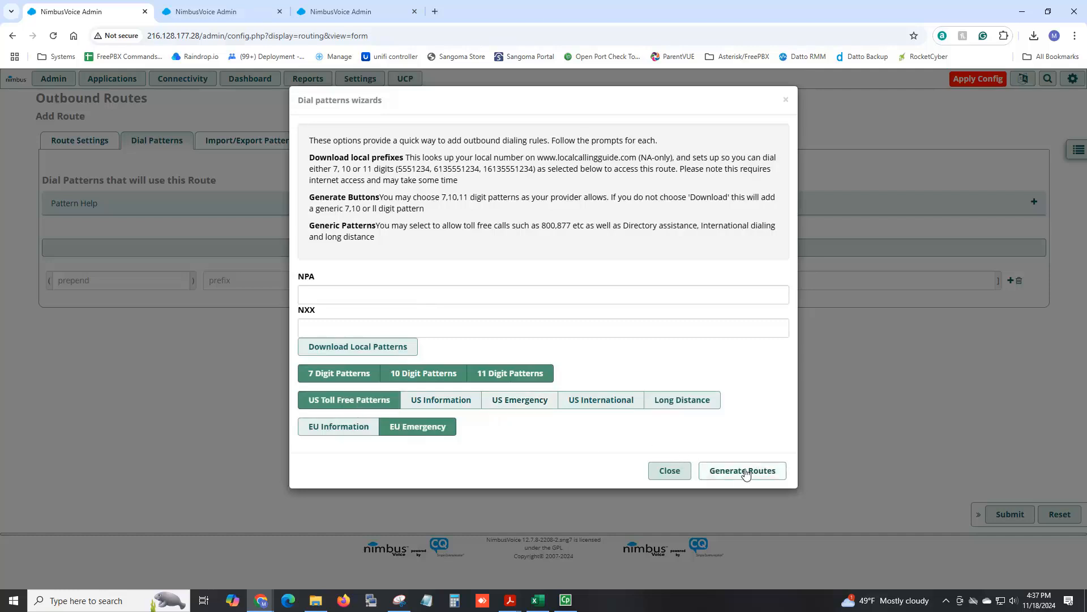
click(745, 472)
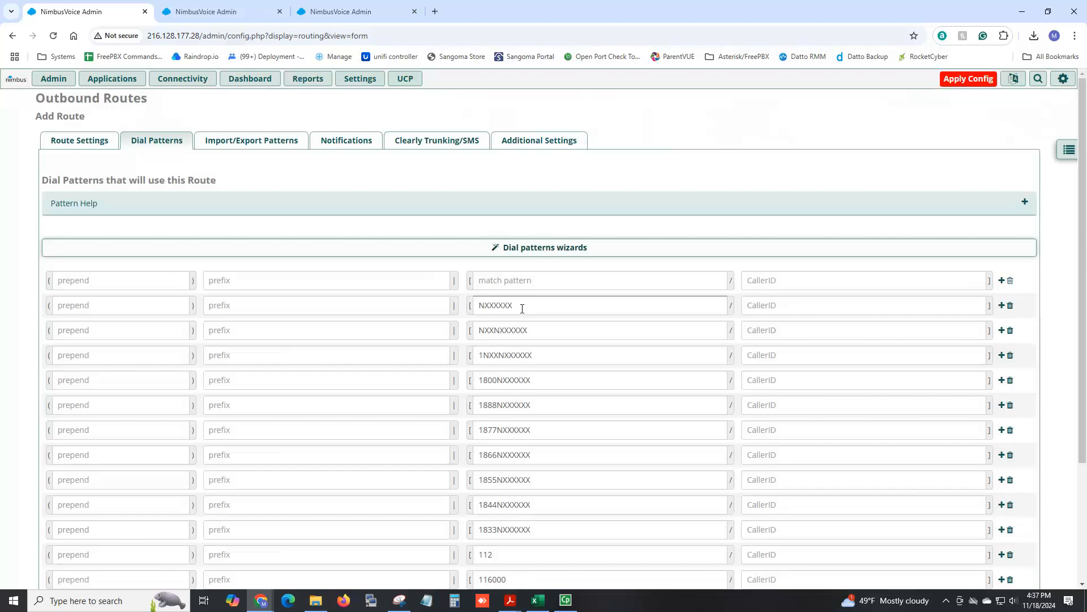
Set the prepend digits for the NXXXXXX dial pattern to 765.
drag(522, 309, 469, 311)
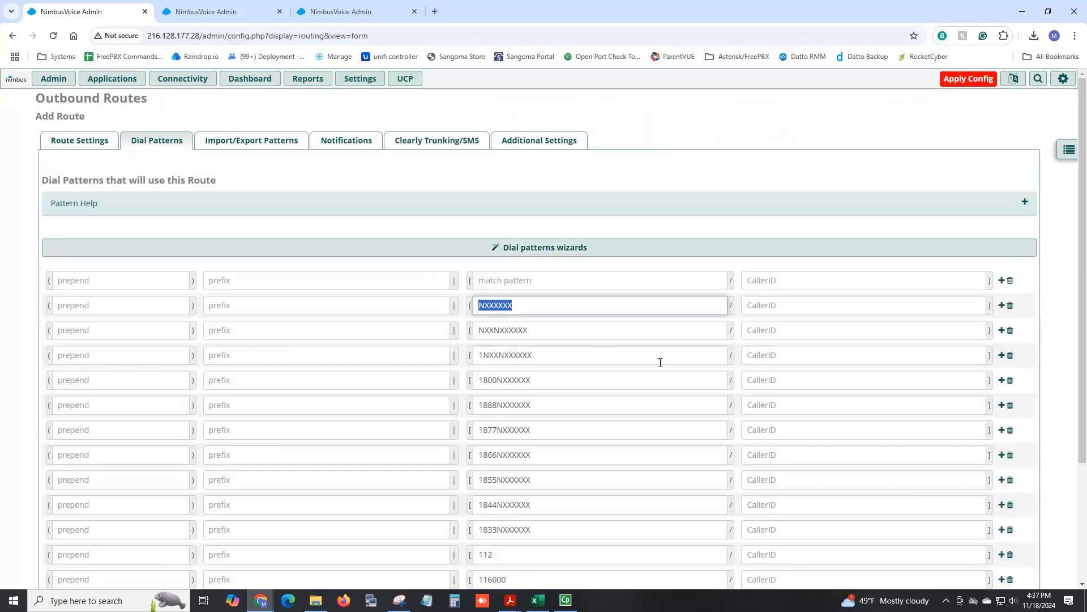
click(109, 304)
text(989)
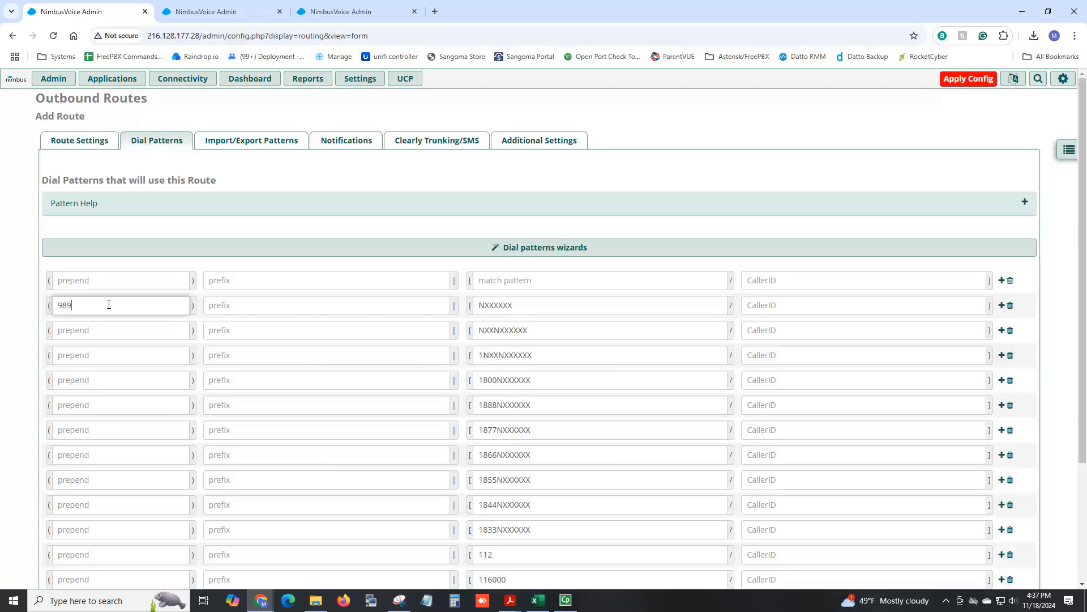
double_click(108, 304)
text(765)
drag(575, 331, 474, 331)
drag(547, 355, 463, 360)
scroll(719, 475, down, 1)
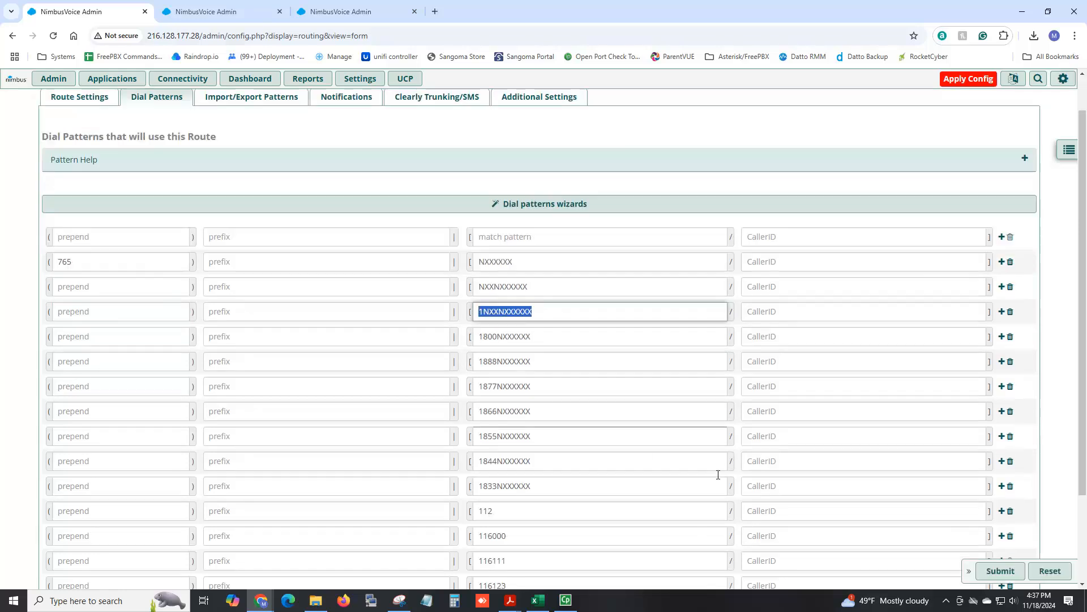
scroll(539, 451, down, 2)
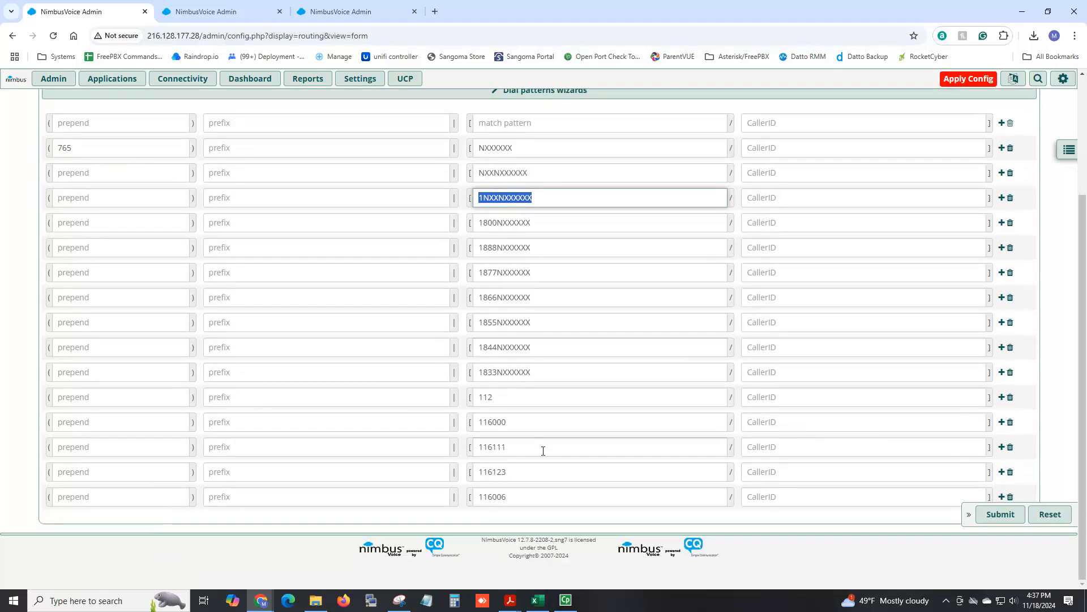
Remove the 112 dial pattern and submit the Main Outbound route.
scroll(544, 444, up, 2)
scroll(636, 456, down, 2)
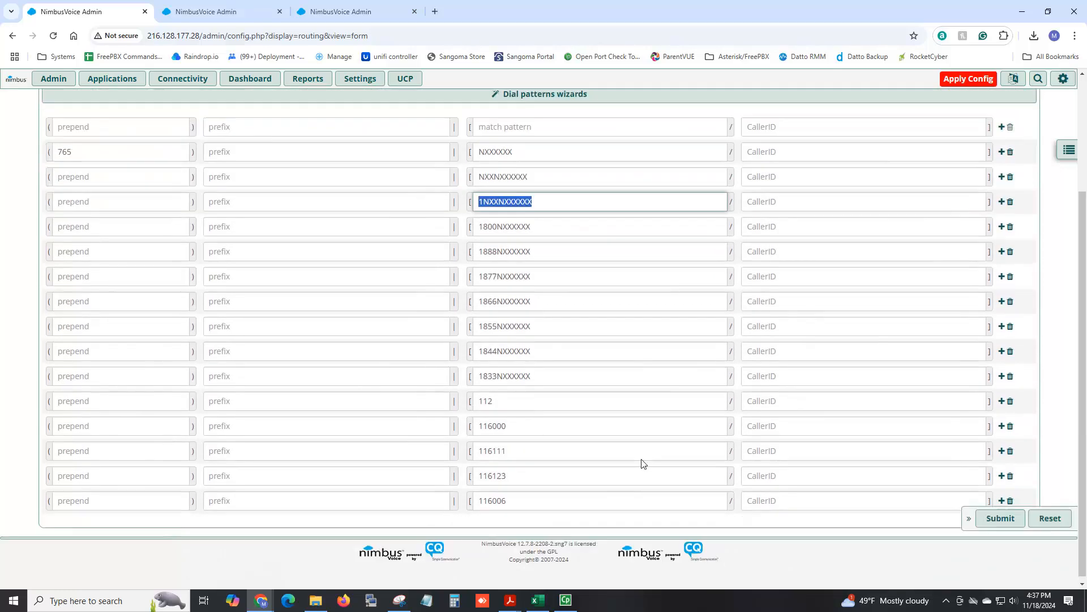
click(1010, 397)
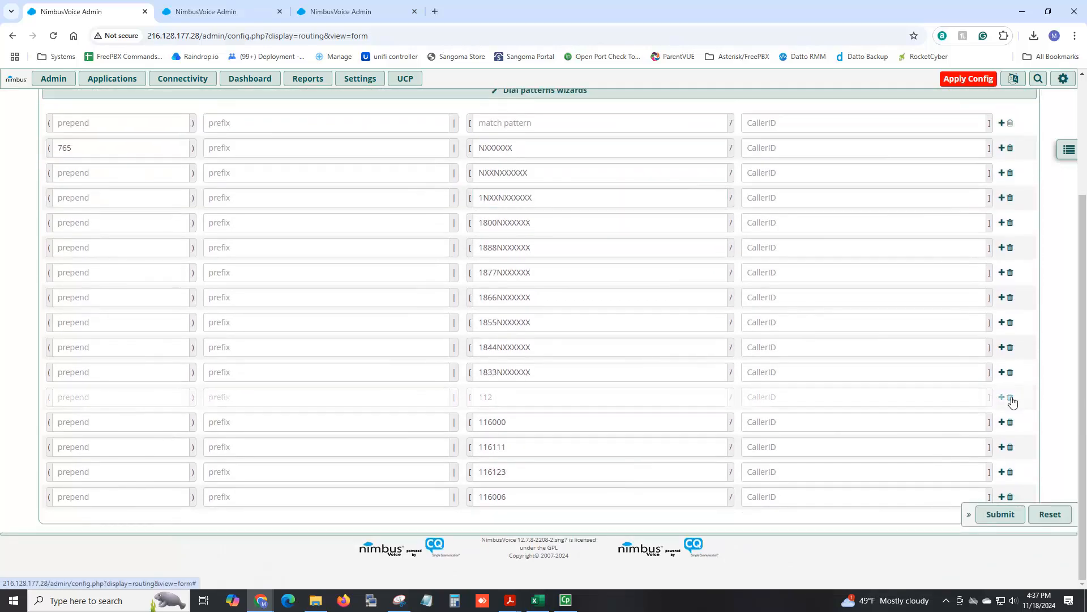
scroll(801, 435, up, 1)
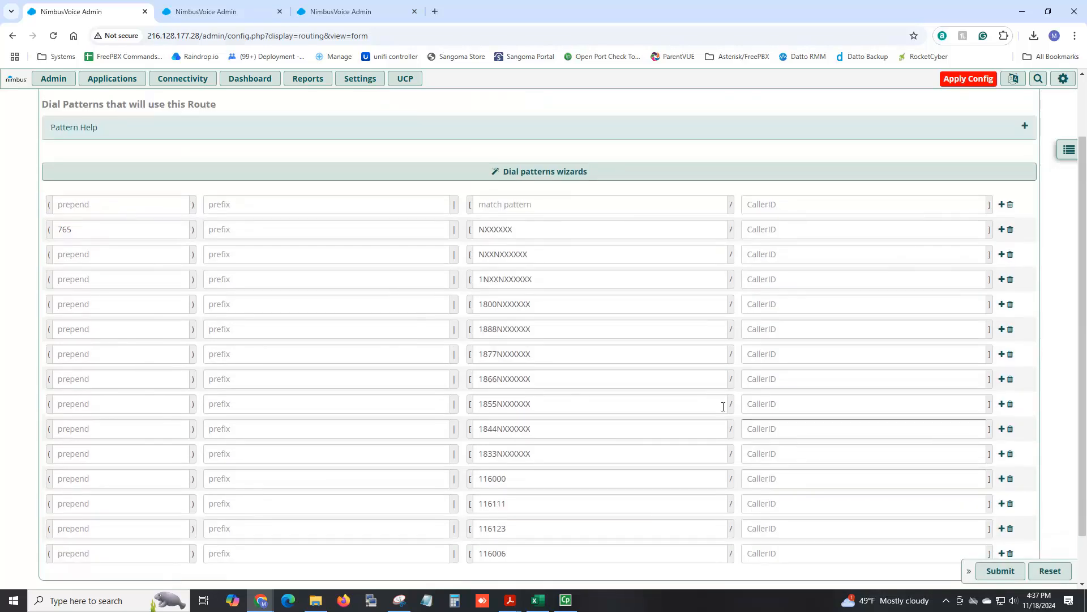
double_click(524, 229)
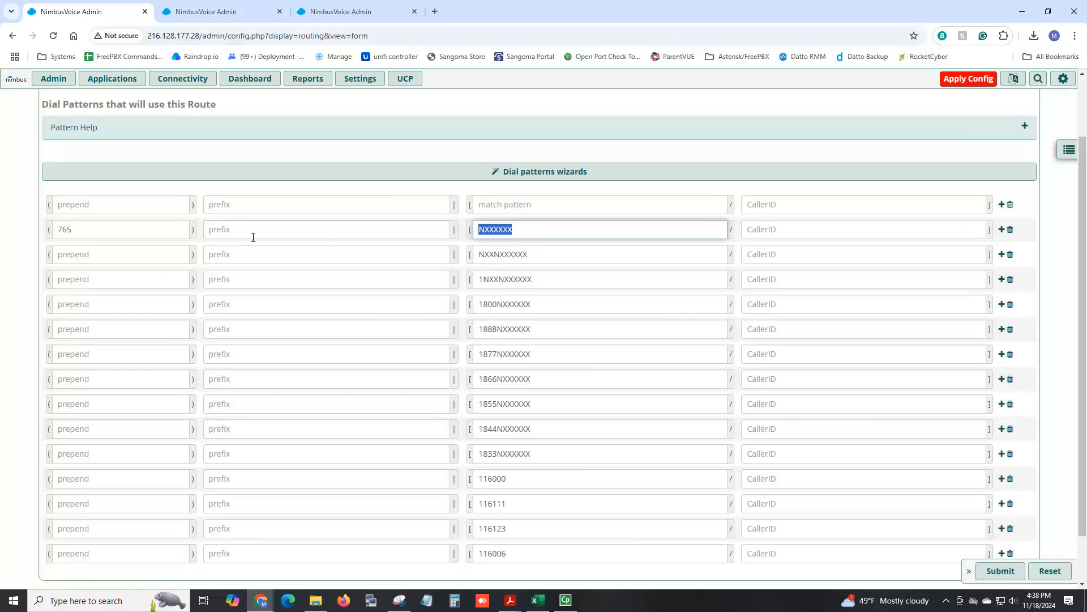
double_click(103, 230)
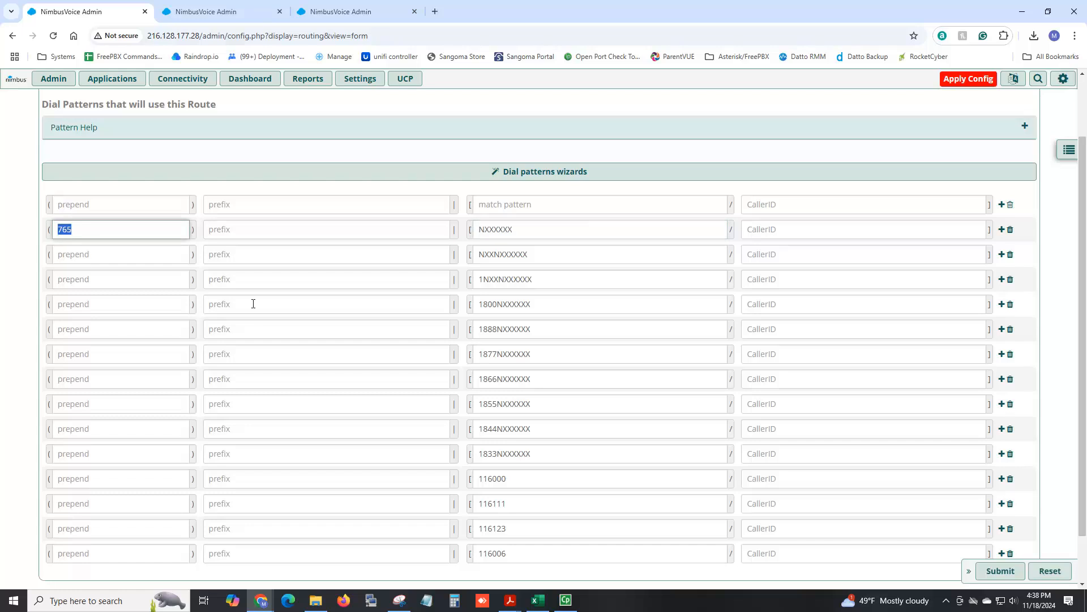
click(1001, 571)
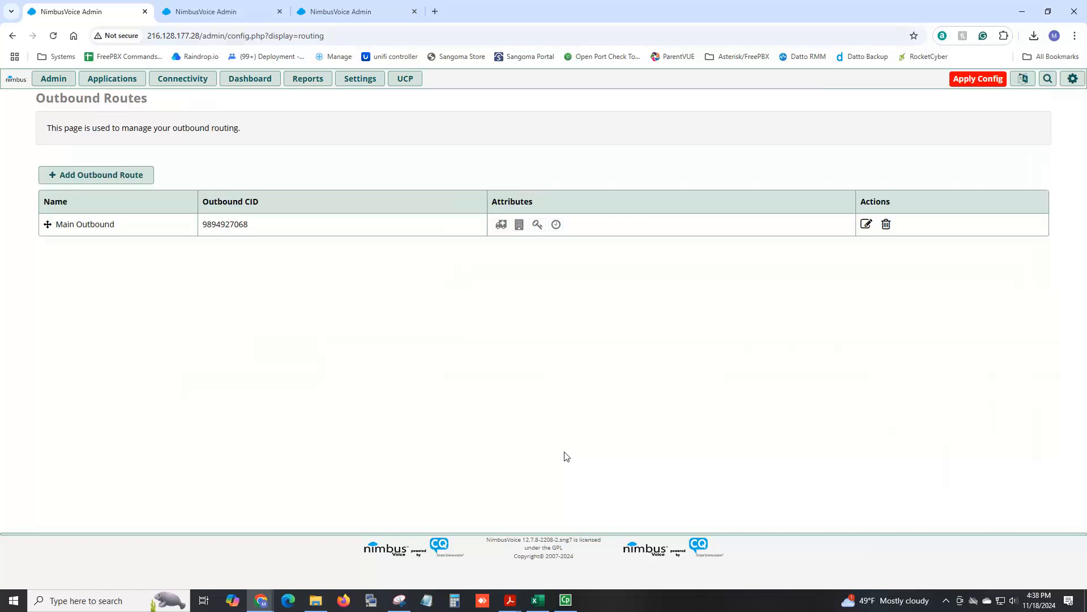
click(135, 180)
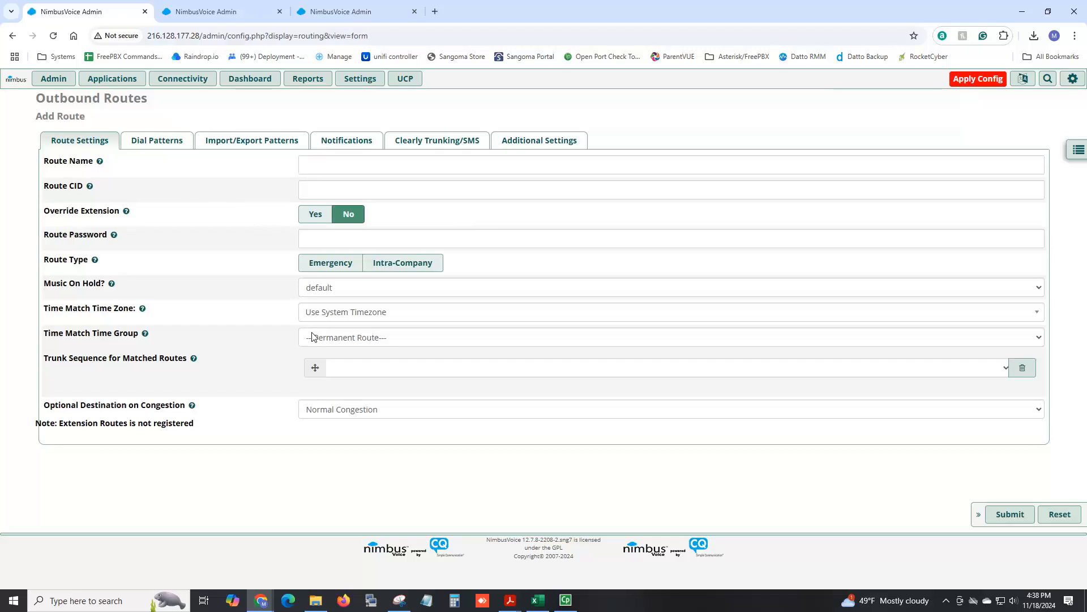
click(337, 170)
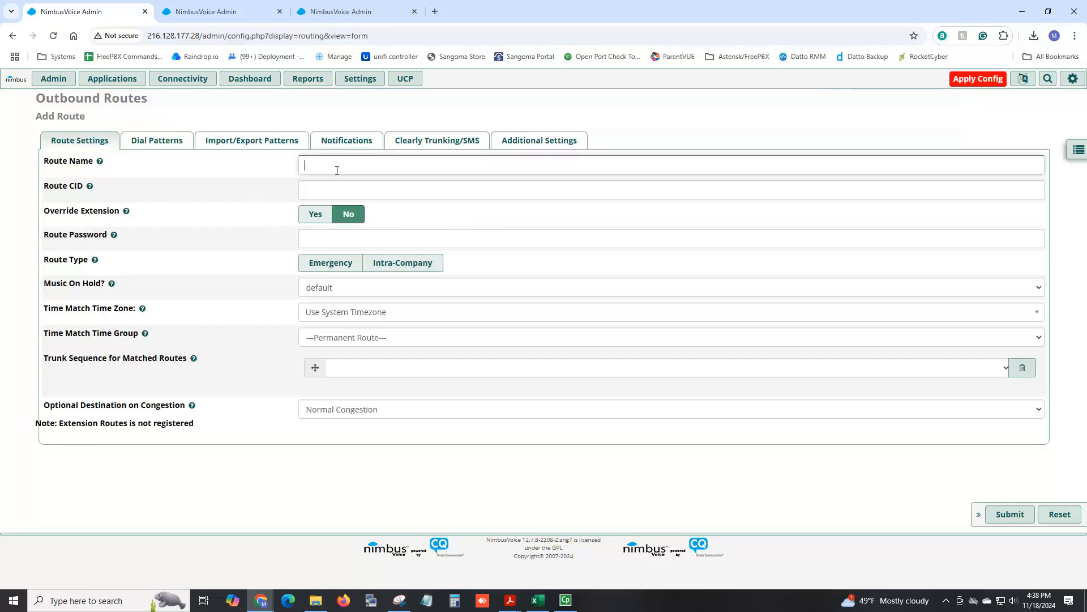
text(Emergency)
click(339, 190)
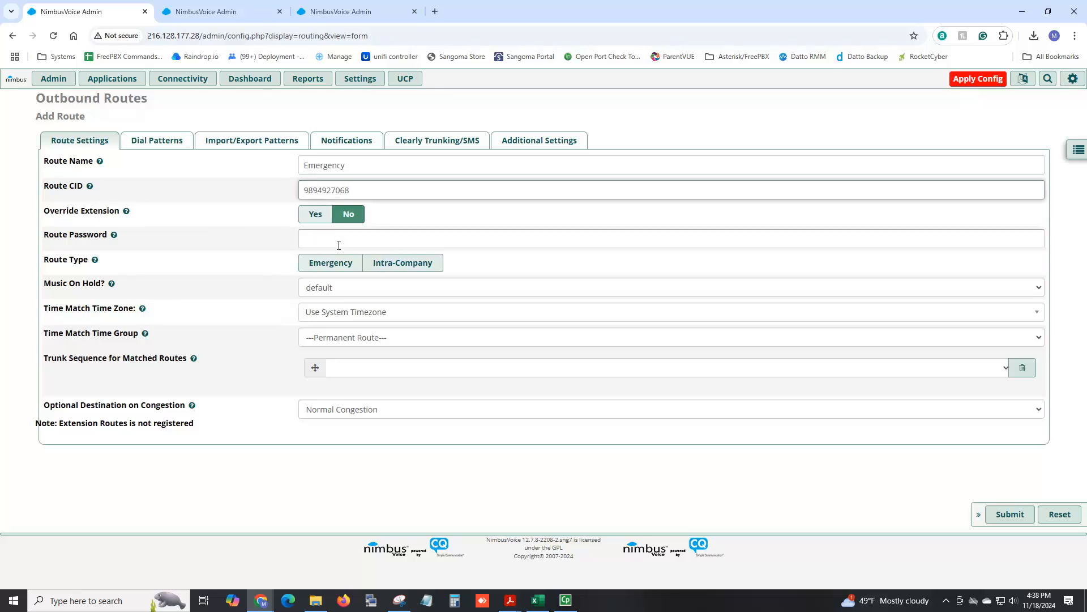
Set the route type to Emergency and add the ClearlyIP trunk to the trunk sequence.
click(318, 264)
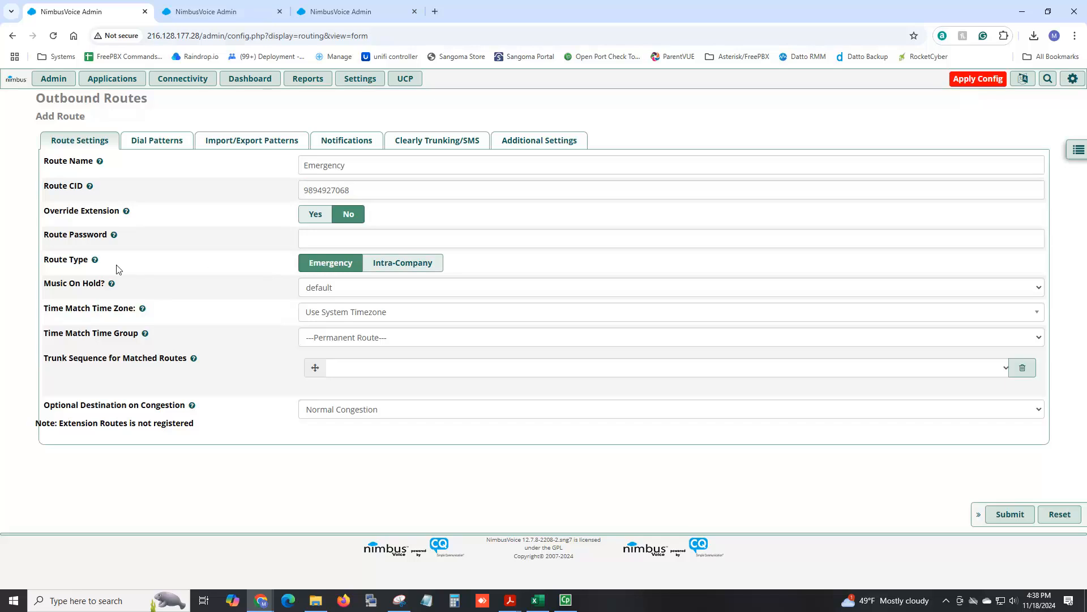
mouse_move(96, 262)
click(370, 372)
click(368, 398)
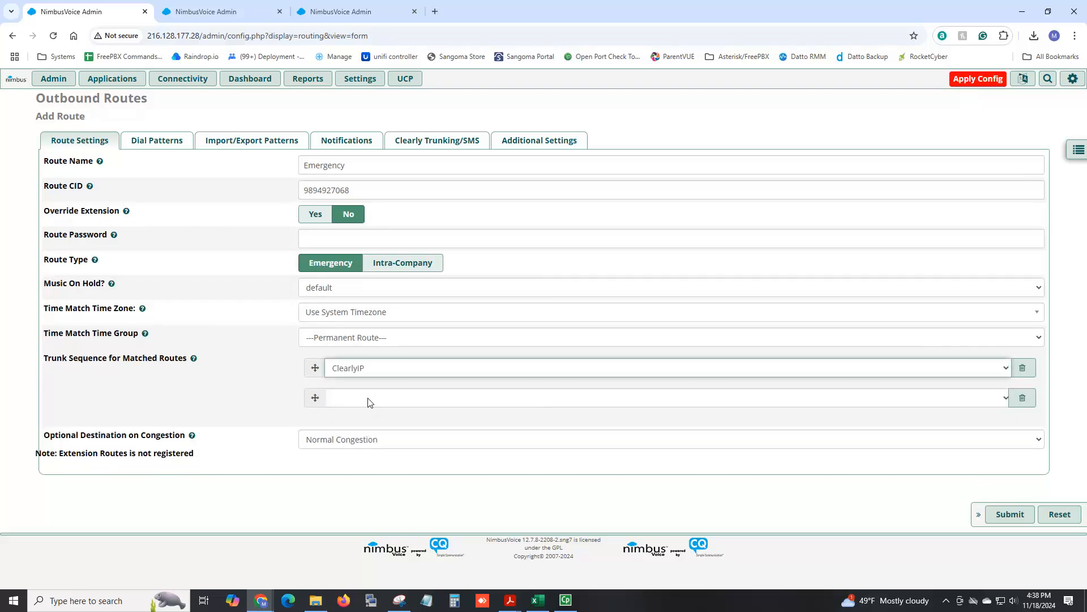
Generate only US Emergency dial patterns with the dial patterns wizard, deselecting the digit and EU Emergency patterns.
click(167, 146)
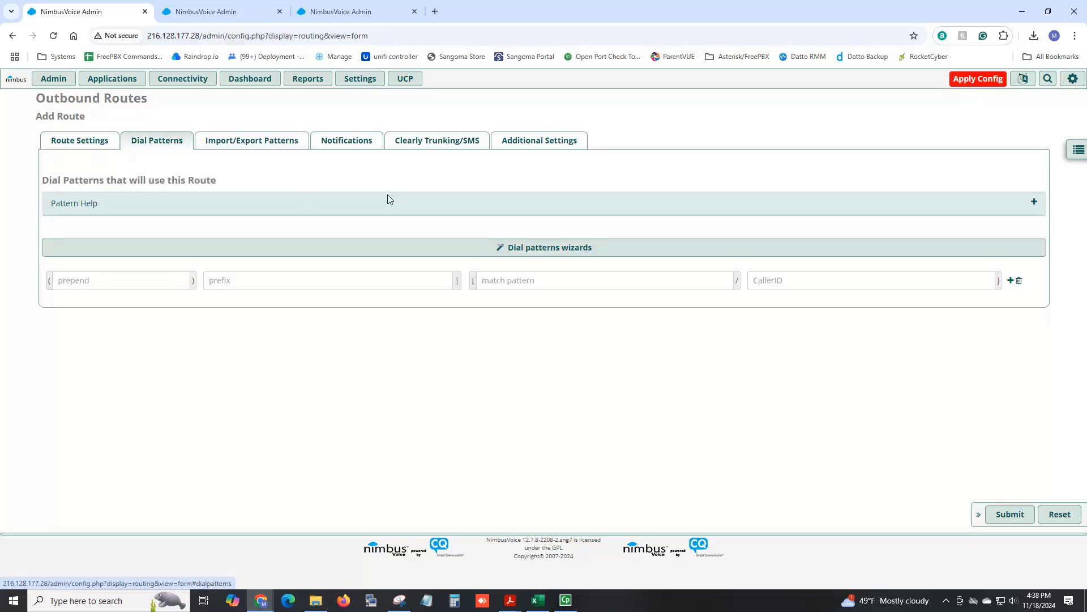
click(525, 250)
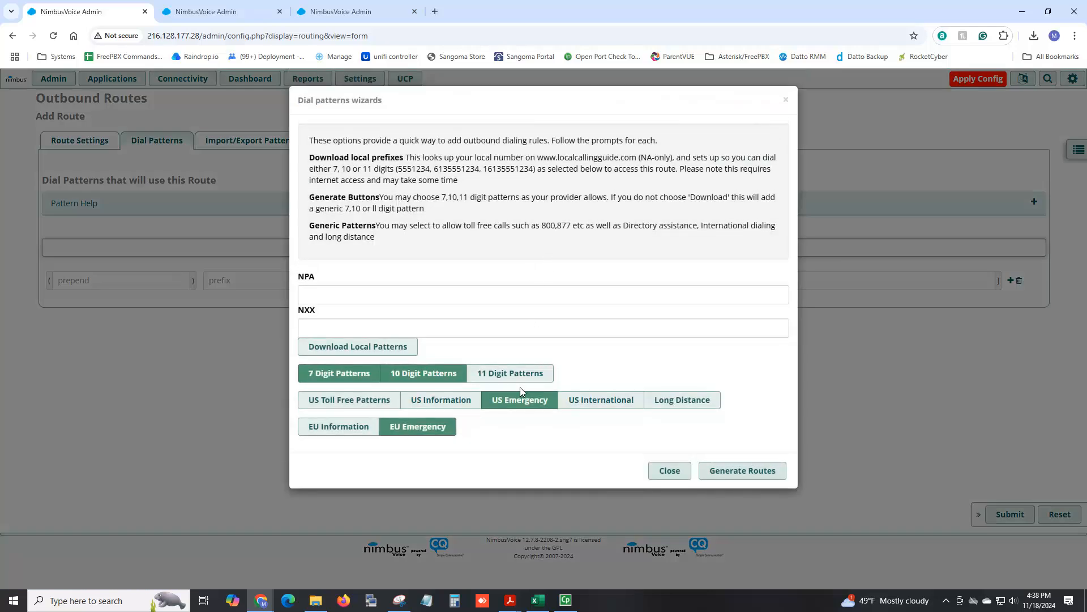
click(367, 378)
click(407, 383)
click(411, 430)
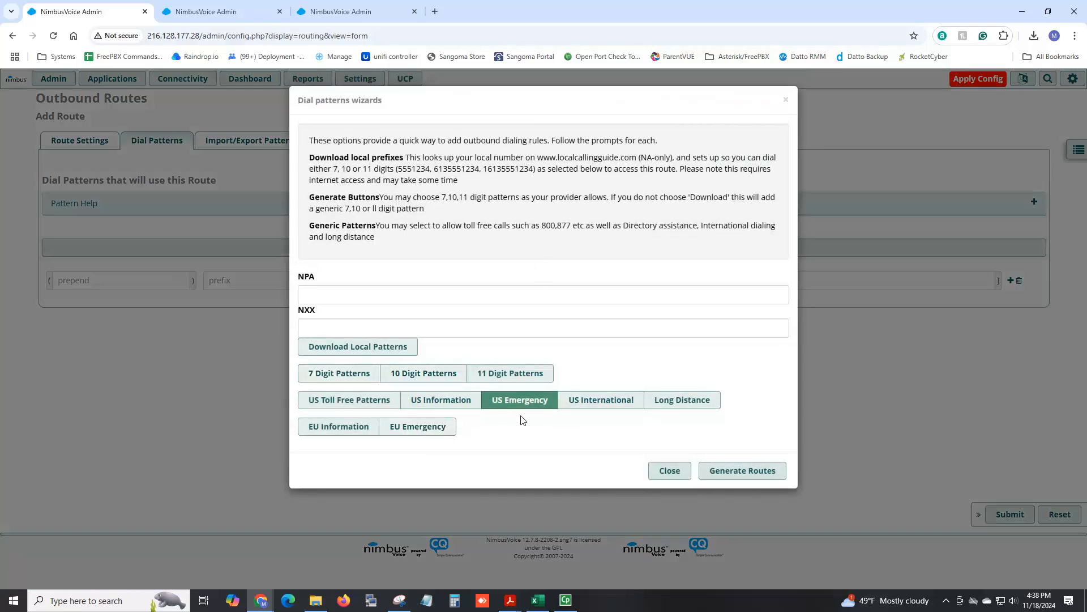
click(720, 473)
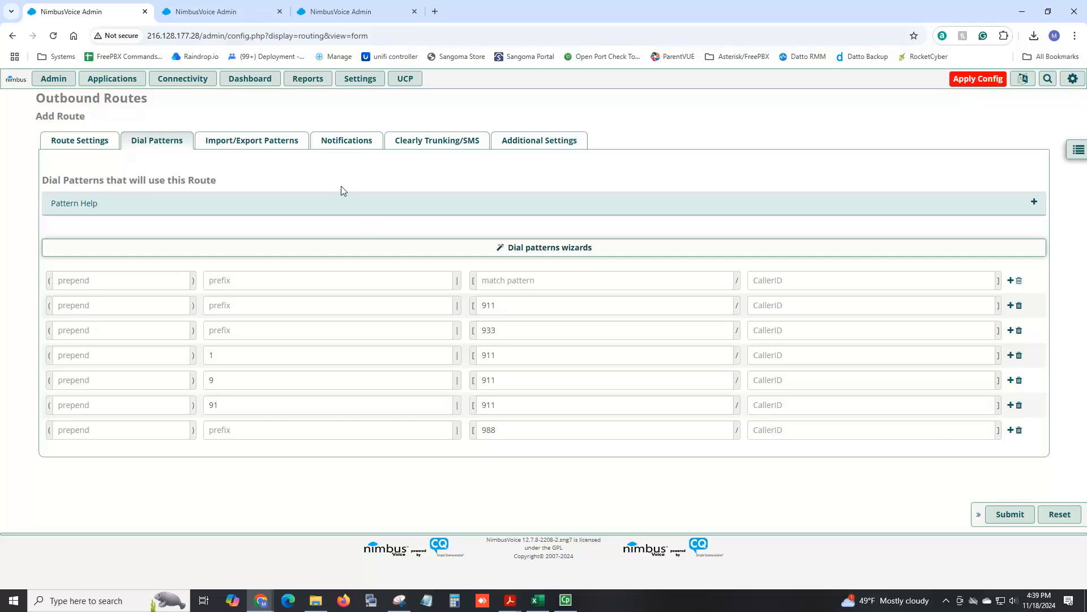
Review the Emergency route's notification options and route settings.
click(334, 145)
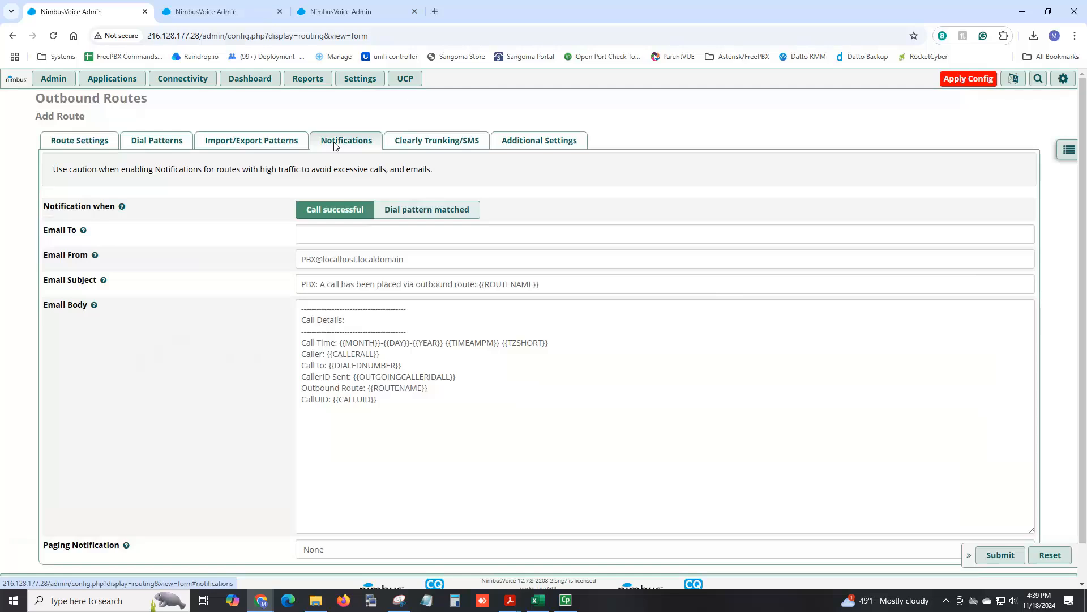
scroll(413, 229, down, 1)
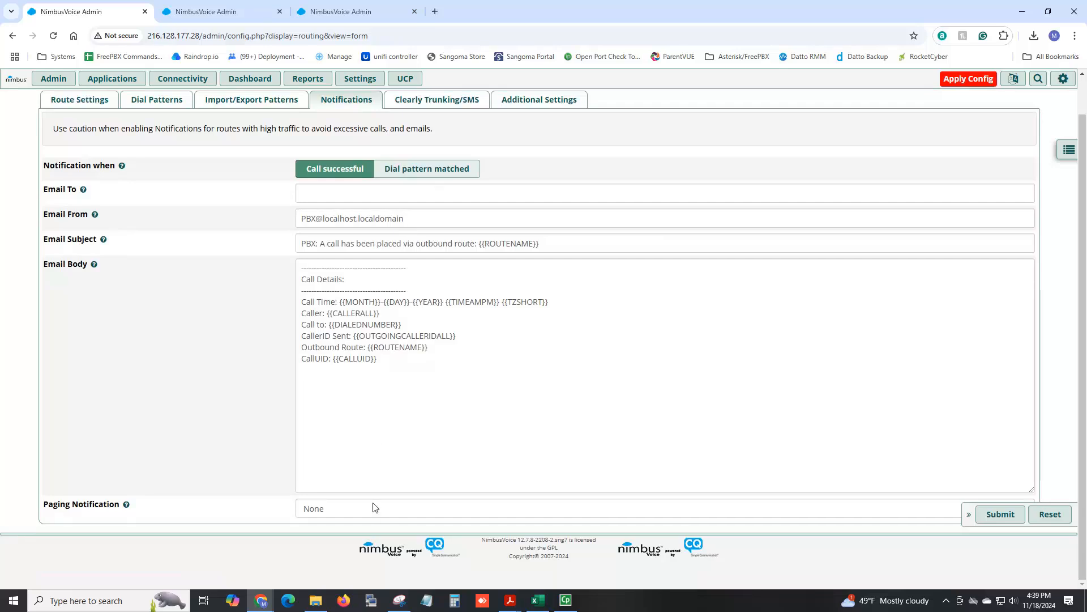
click(373, 508)
click(374, 507)
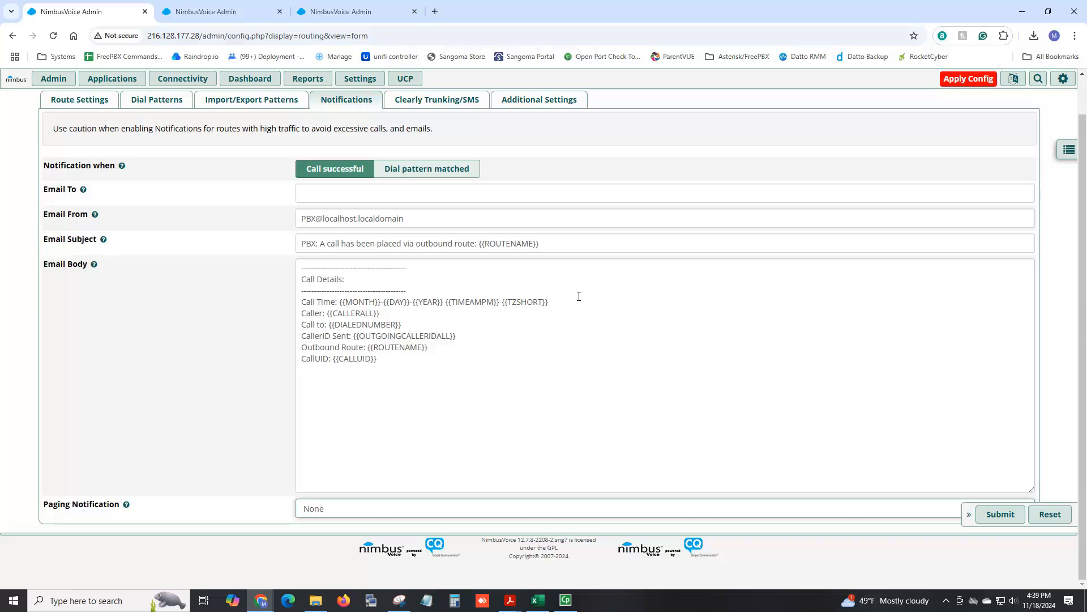
scroll(518, 272, up, 1)
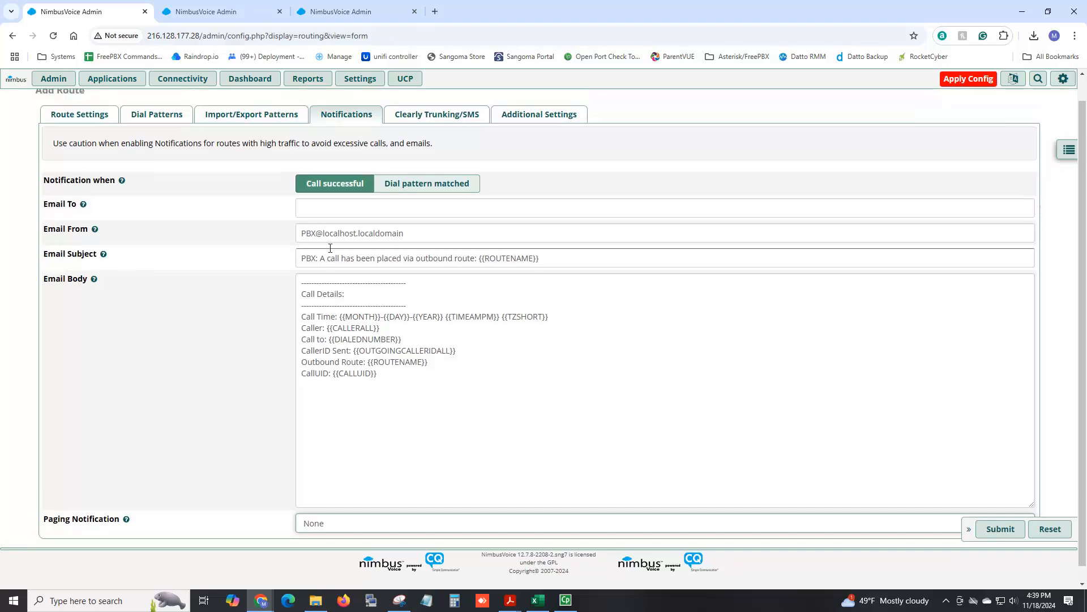
click(79, 140)
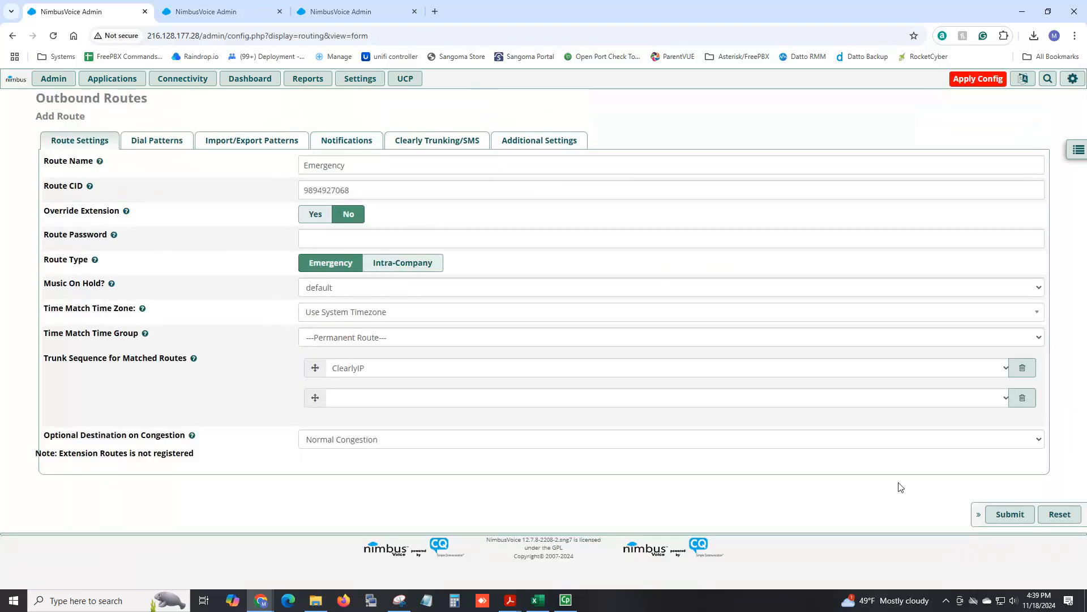
Submit the Emergency route and move it above Main Outbound in the route order.
click(1003, 516)
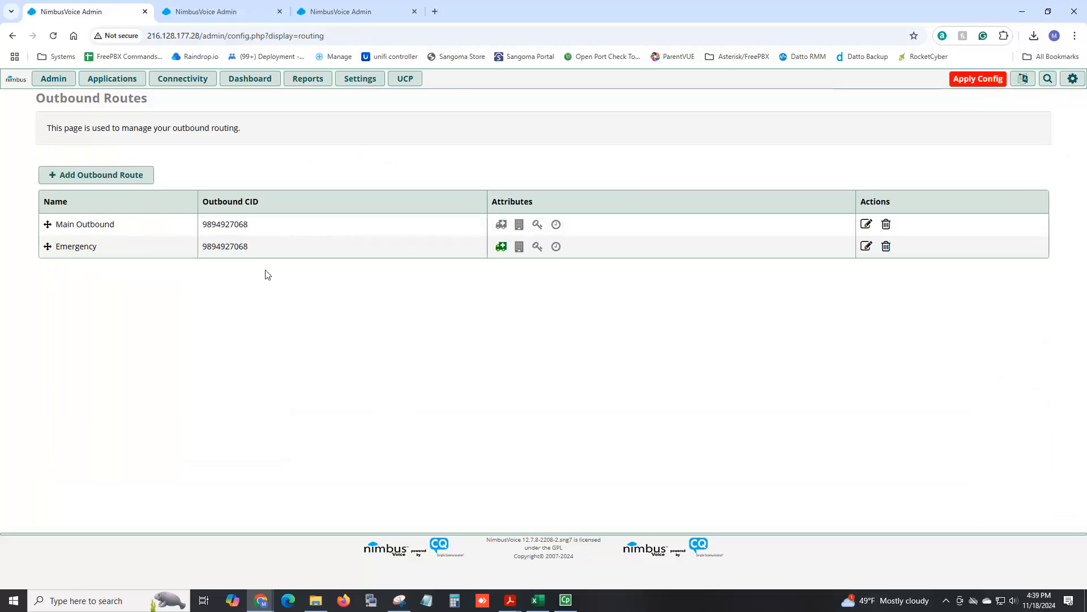
drag(48, 246, 46, 228)
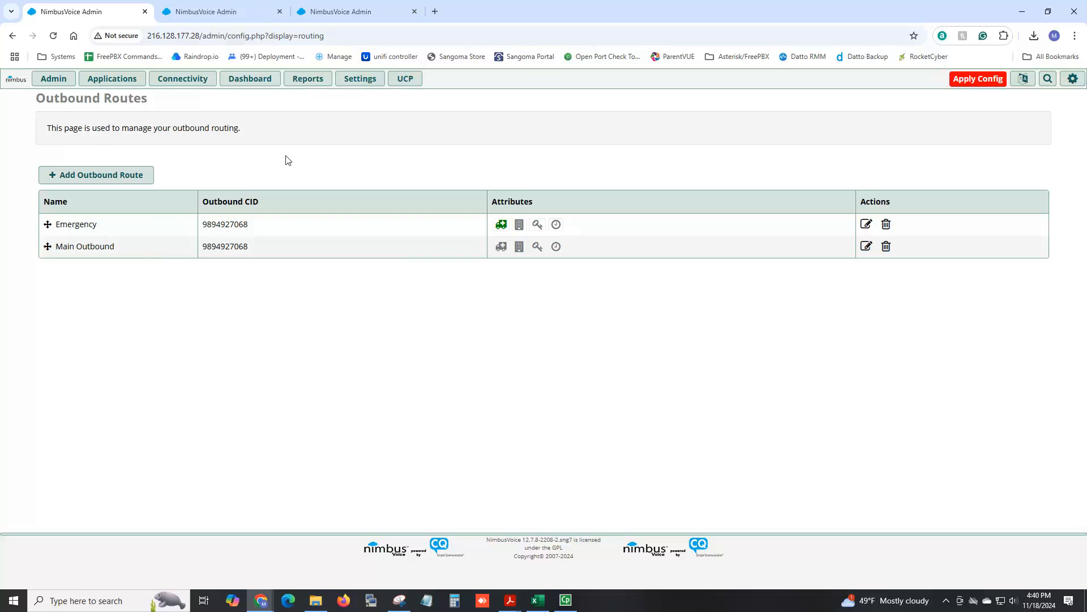
mouse_move(202, 79)
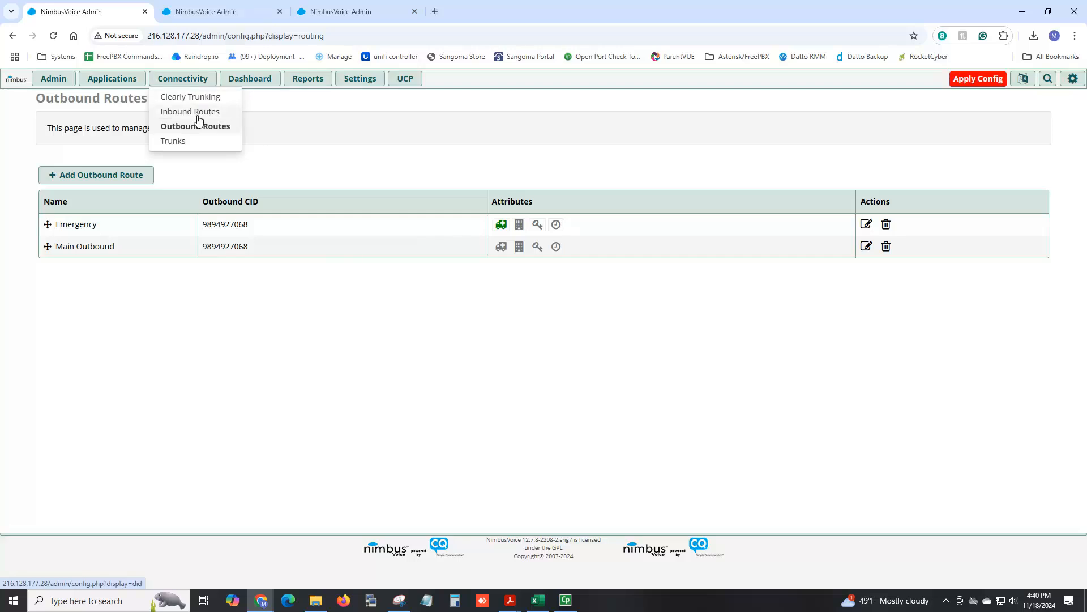
click(200, 118)
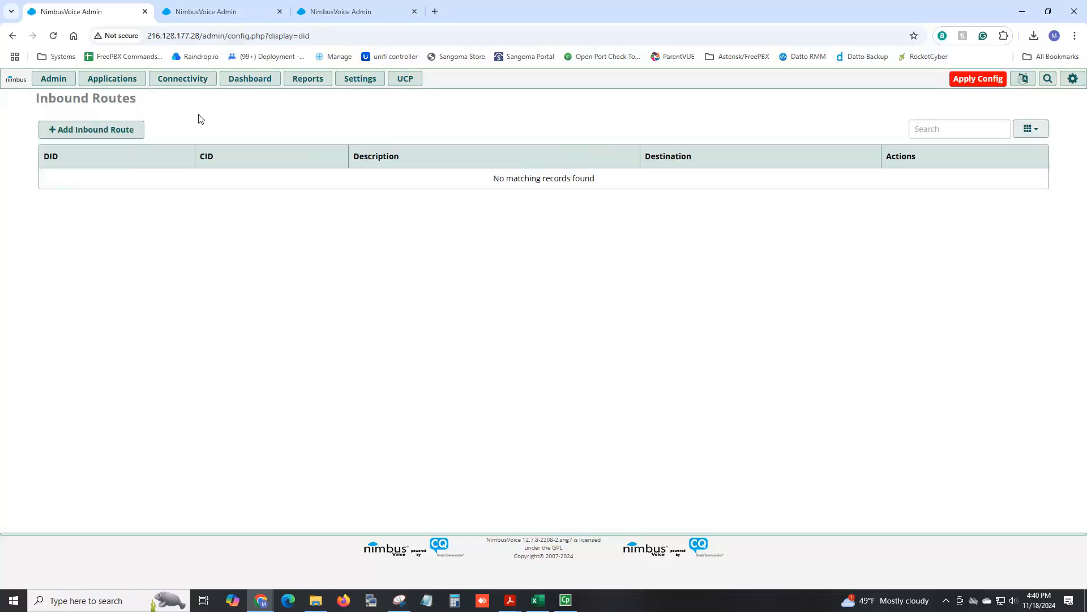
click(136, 131)
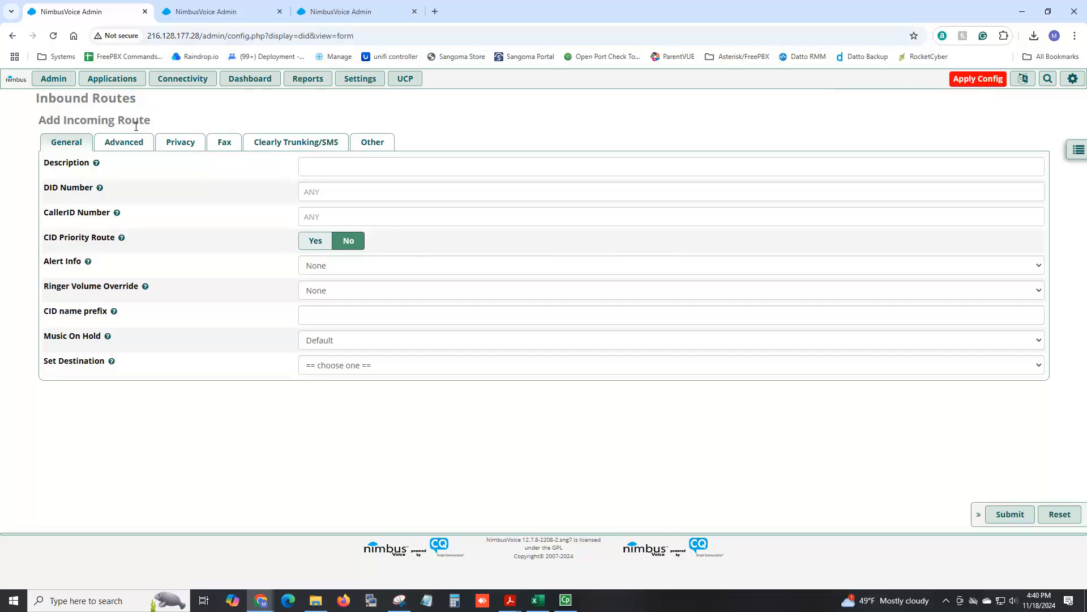
click(329, 167)
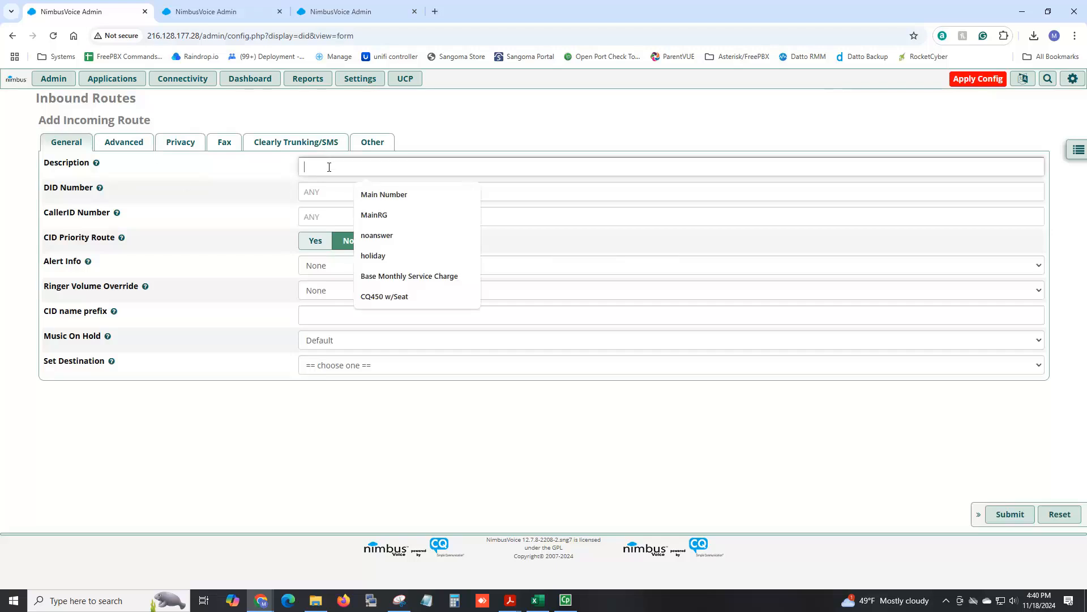
click(369, 195)
click(362, 191)
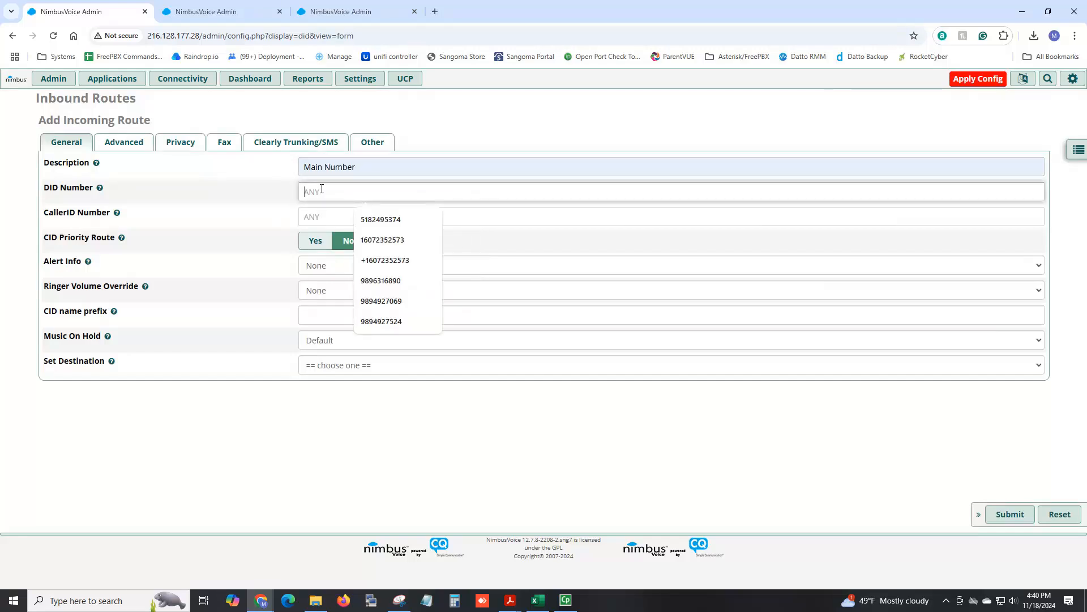
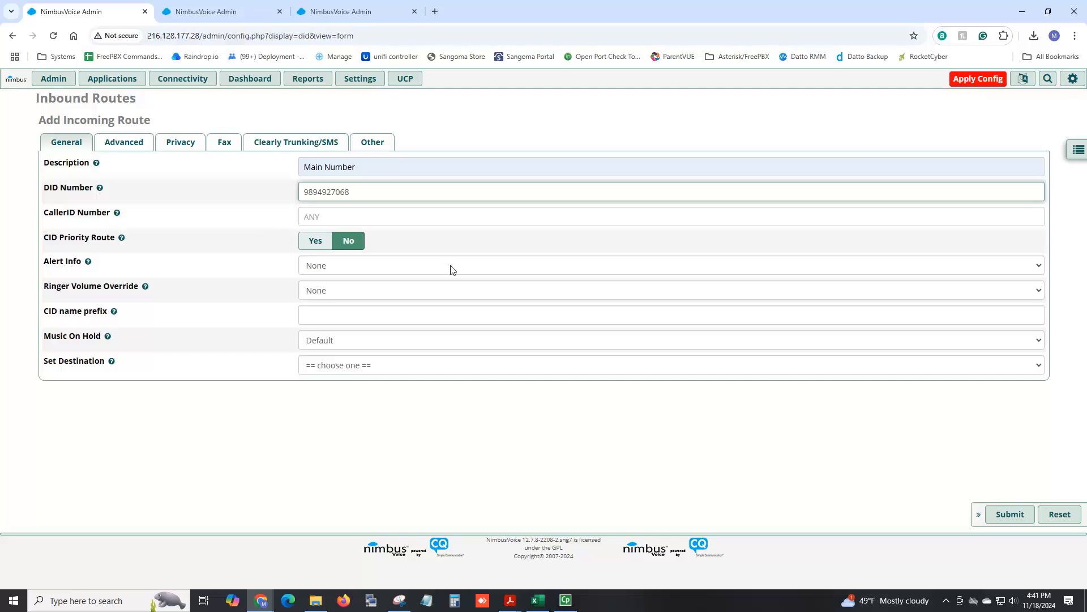
Set the inbound route's destination to Extensions, extension 101.
click(316, 367)
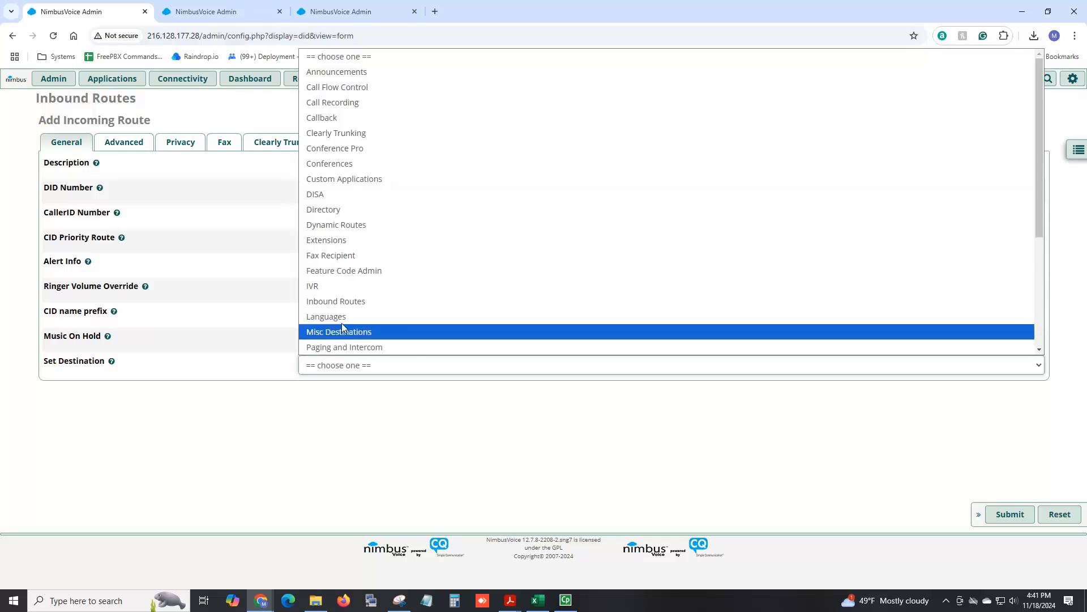
click(340, 250)
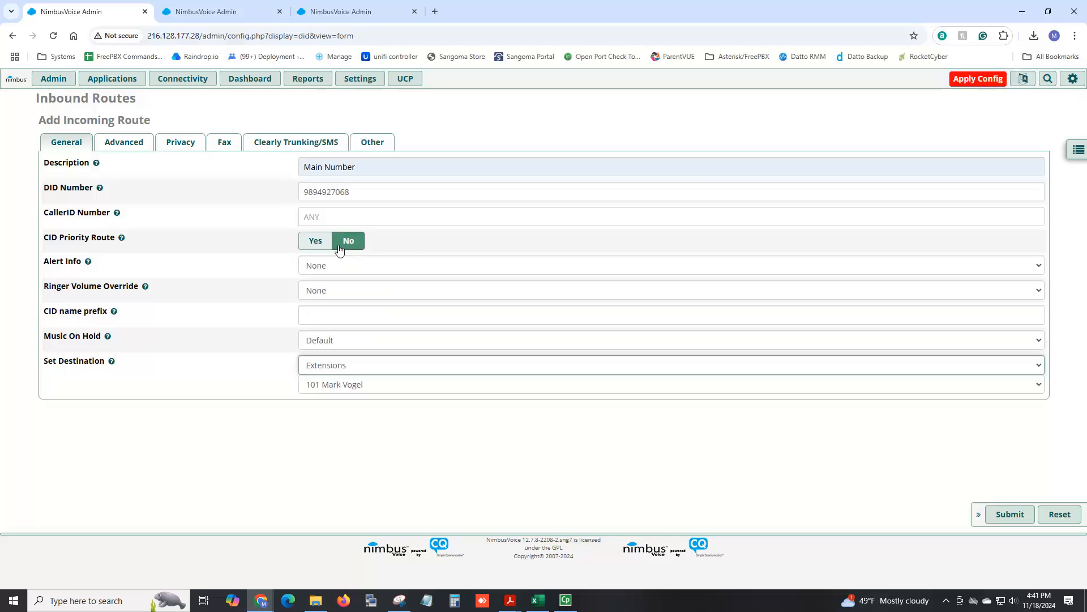
click(350, 385)
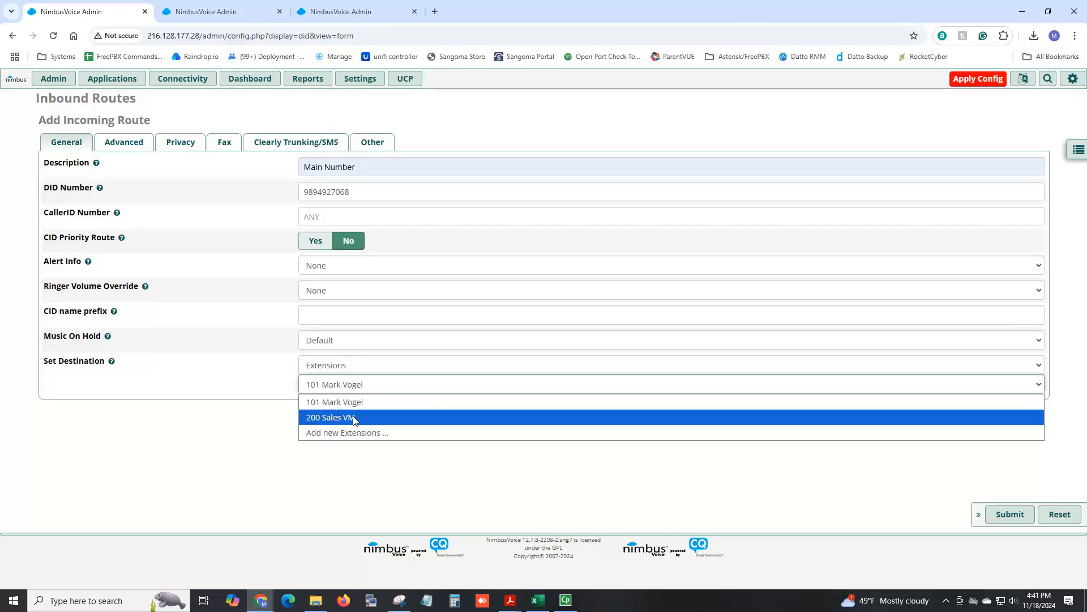
click(354, 404)
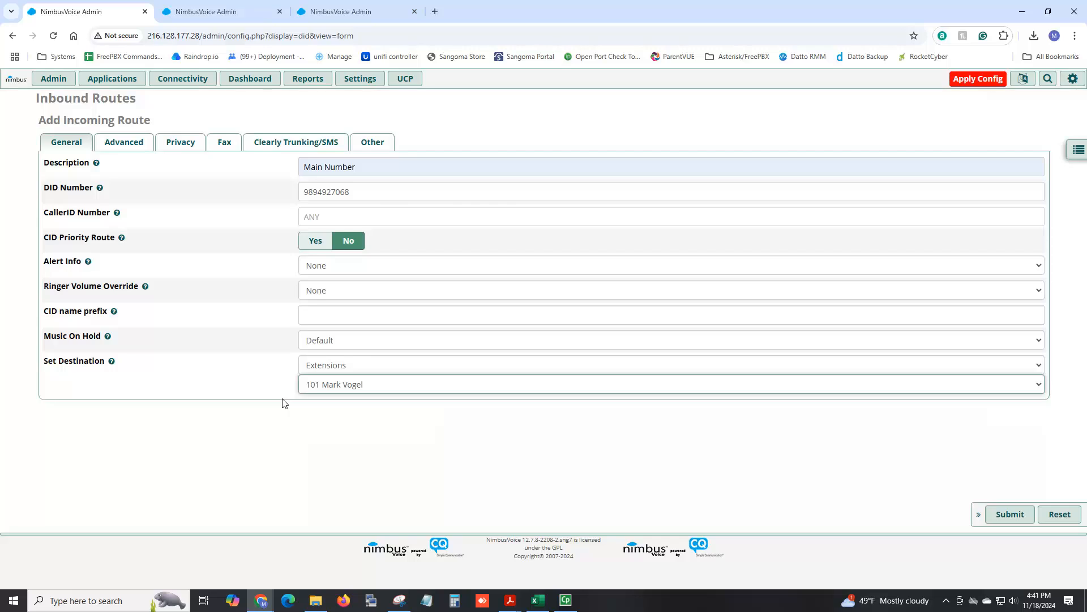
Set the CID name prefix to Sales.
mouse_move(118, 315)
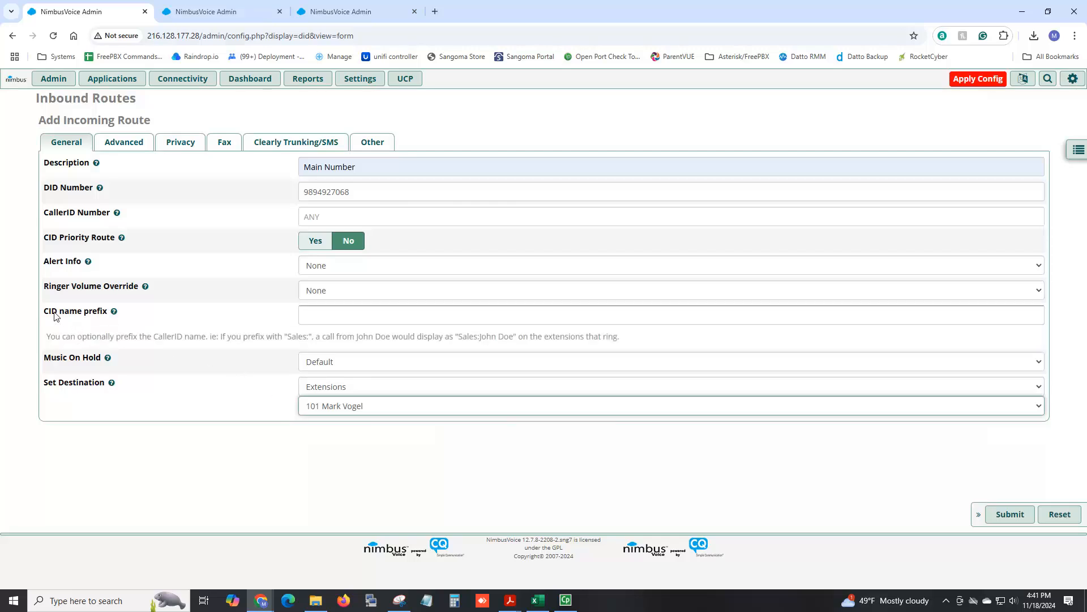
drag(47, 316, 112, 313)
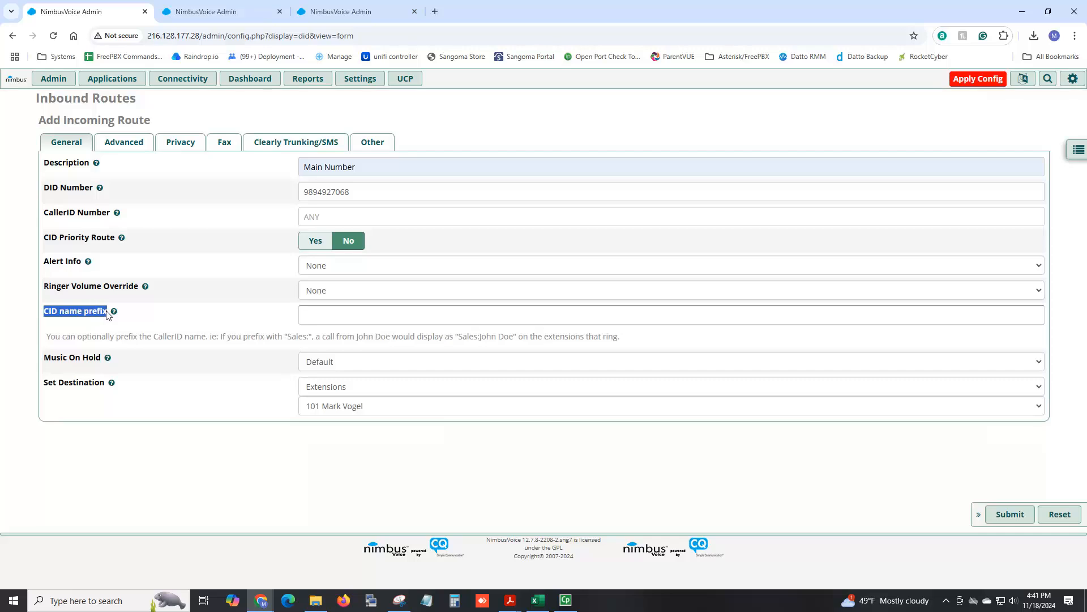
click(377, 315)
text(Sales)
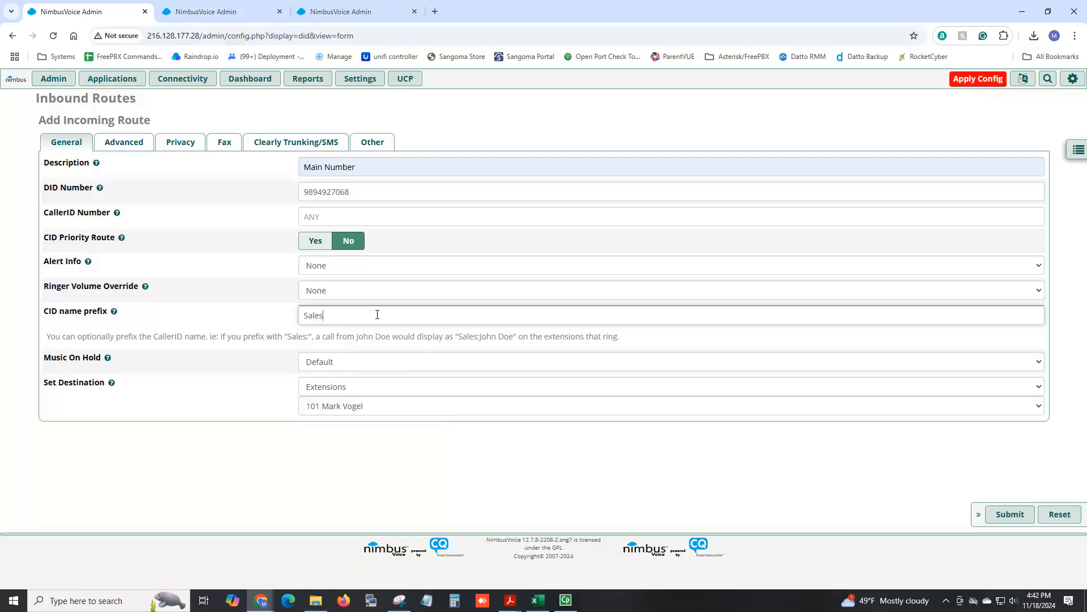
Clear the CID name prefix on the inbound route.
key(BackSpace)
key(BackSpace)
key(BackSpace)
key(BackSpace)
click(304, 492)
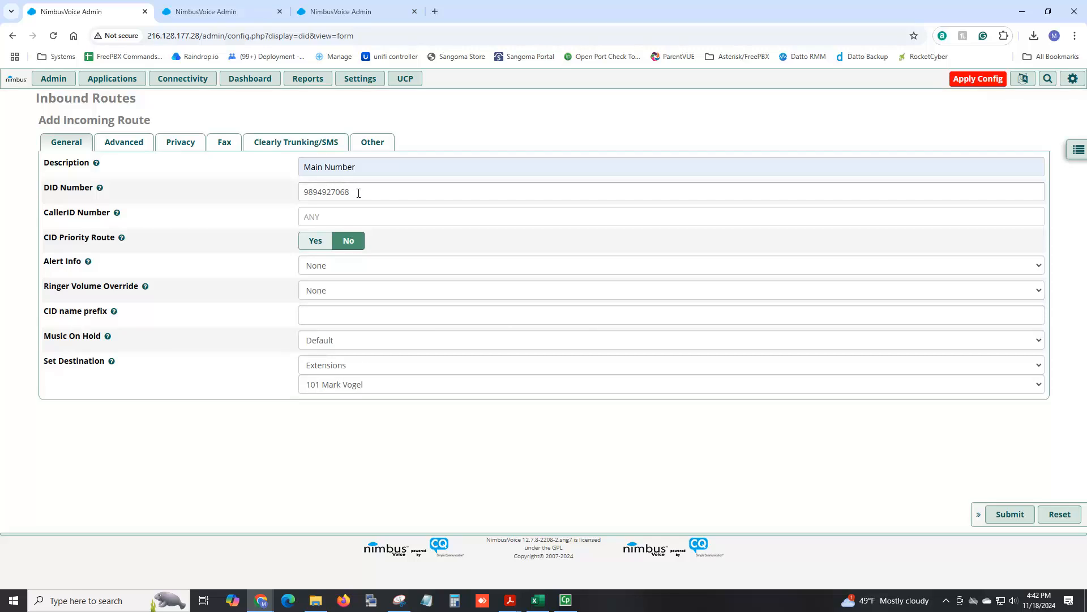
drag(358, 193, 284, 196)
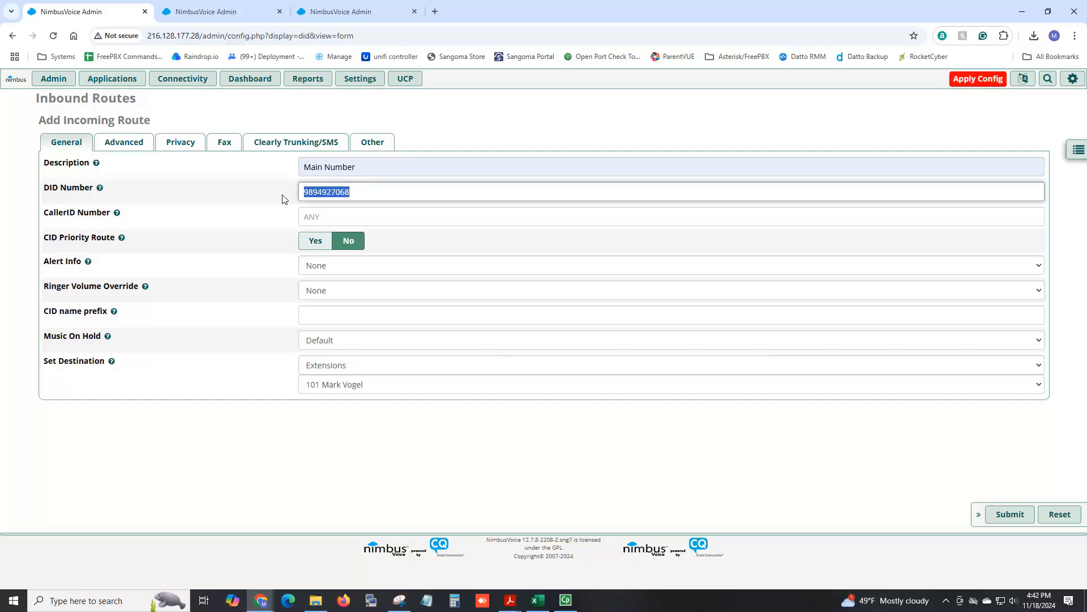
key(Home)
text(1)
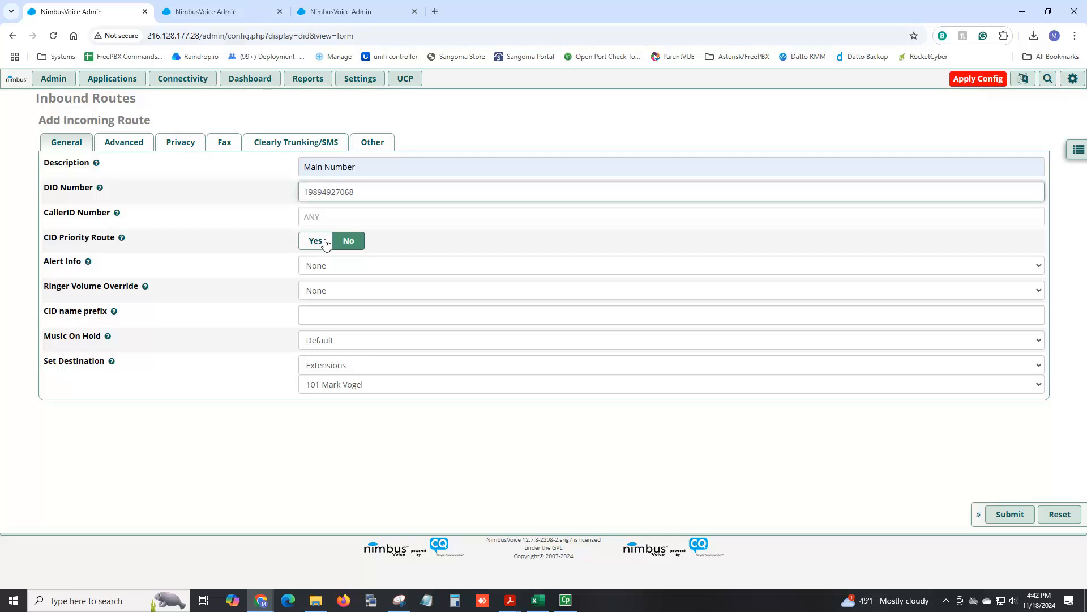
key(BackSpace)
Submit the Main Number inbound route and review the trunk, outbound route and inbound route lists.
click(1010, 515)
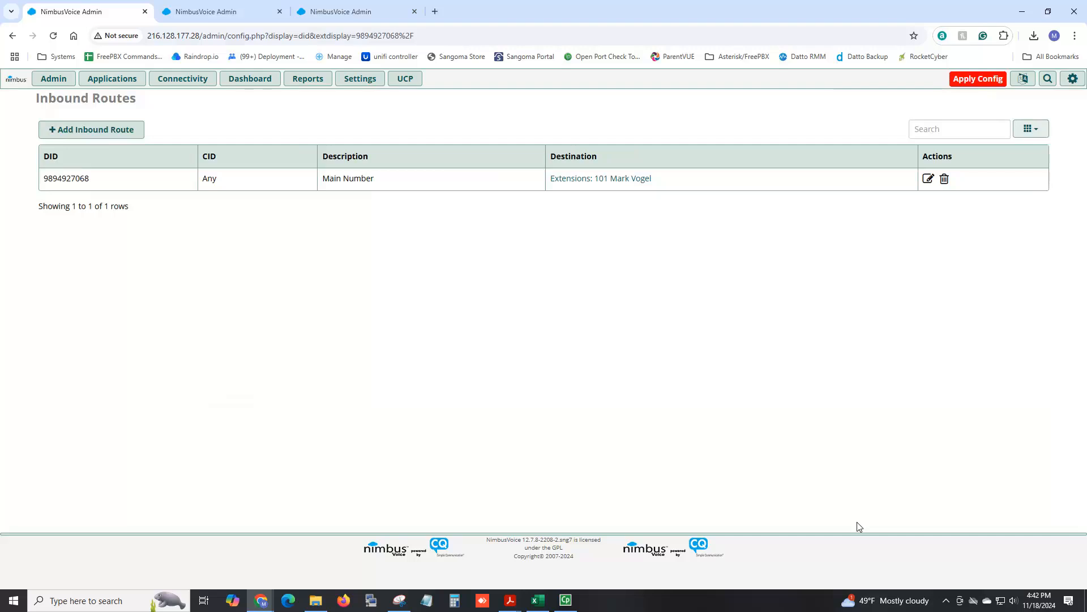
mouse_move(177, 88)
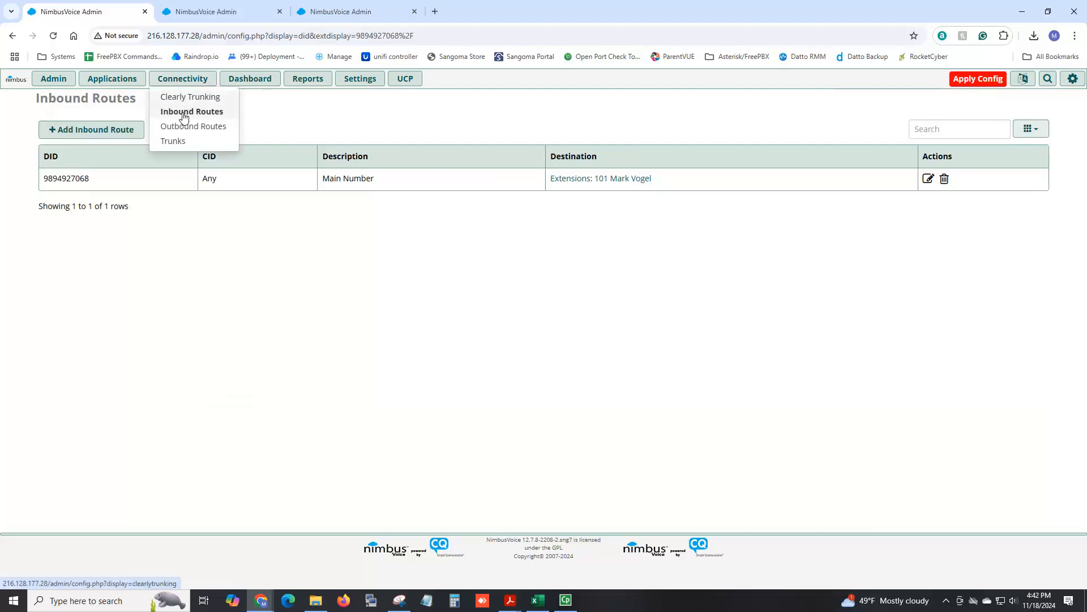
click(189, 141)
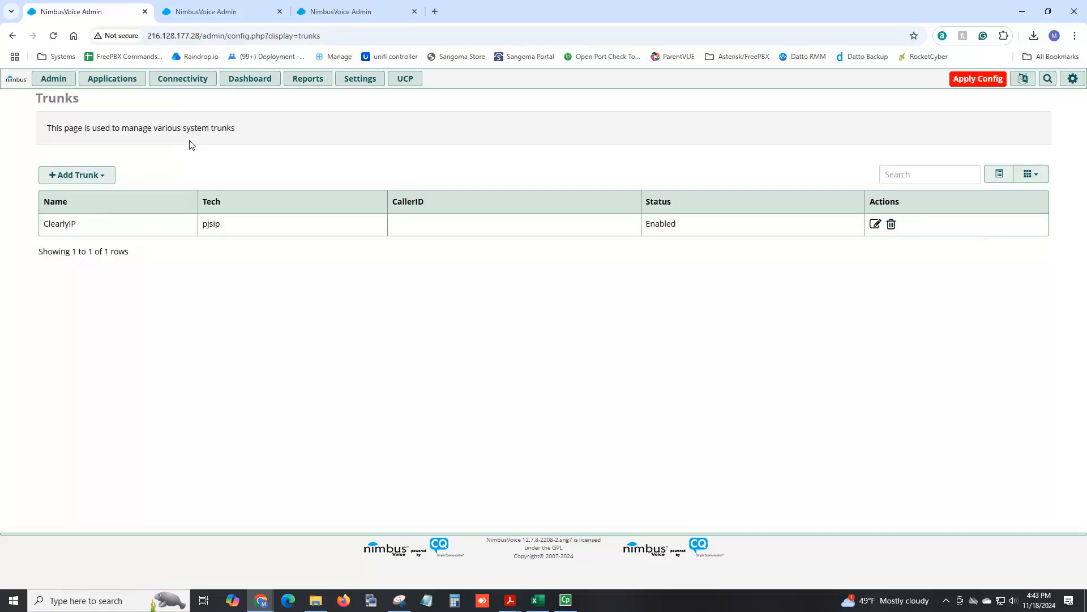
mouse_move(185, 82)
click(192, 128)
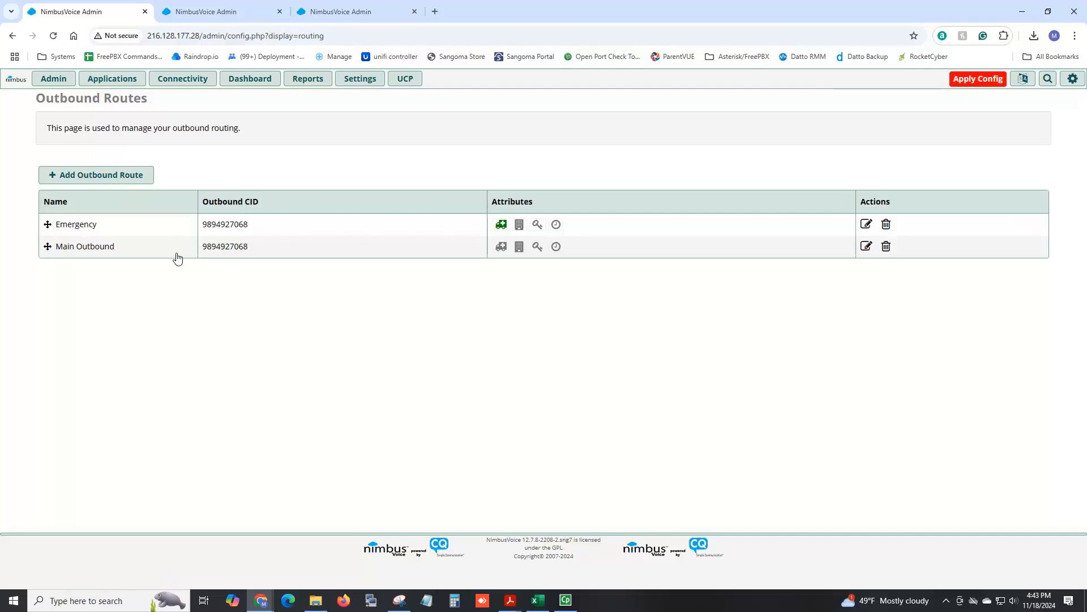
click(173, 83)
click(177, 116)
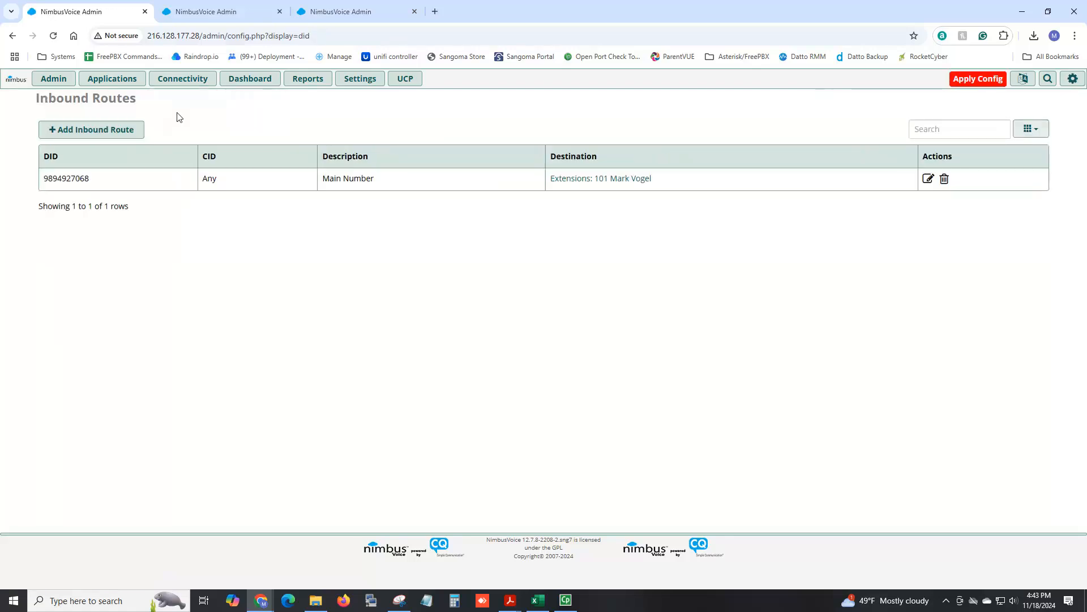